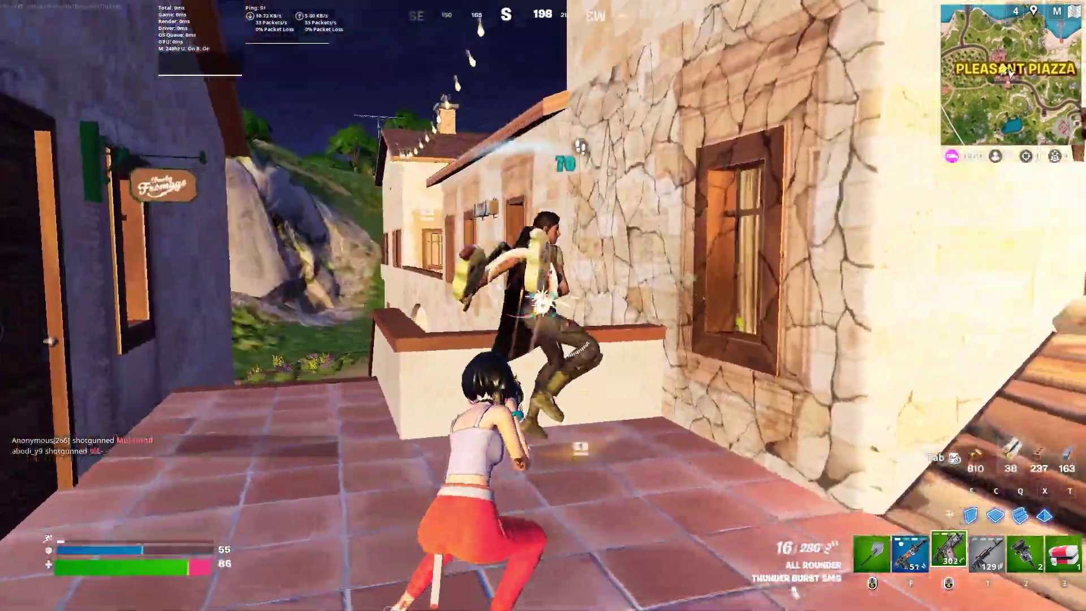
Finish the Fortnite clip by switching to the Frenzy Auto Shotgun and firing at the enemy.
key(f)
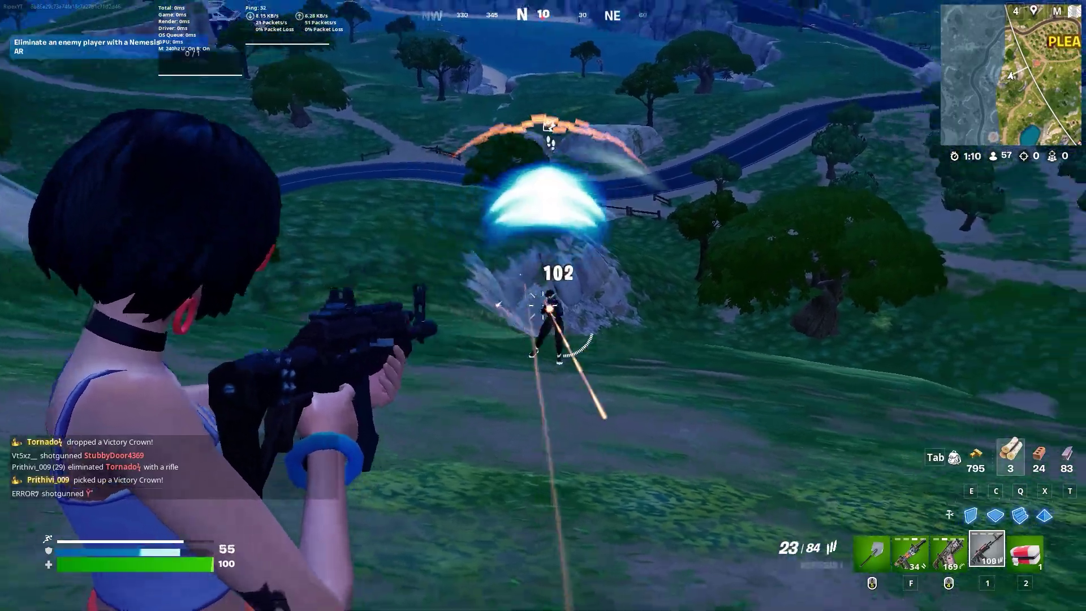
click(543, 305)
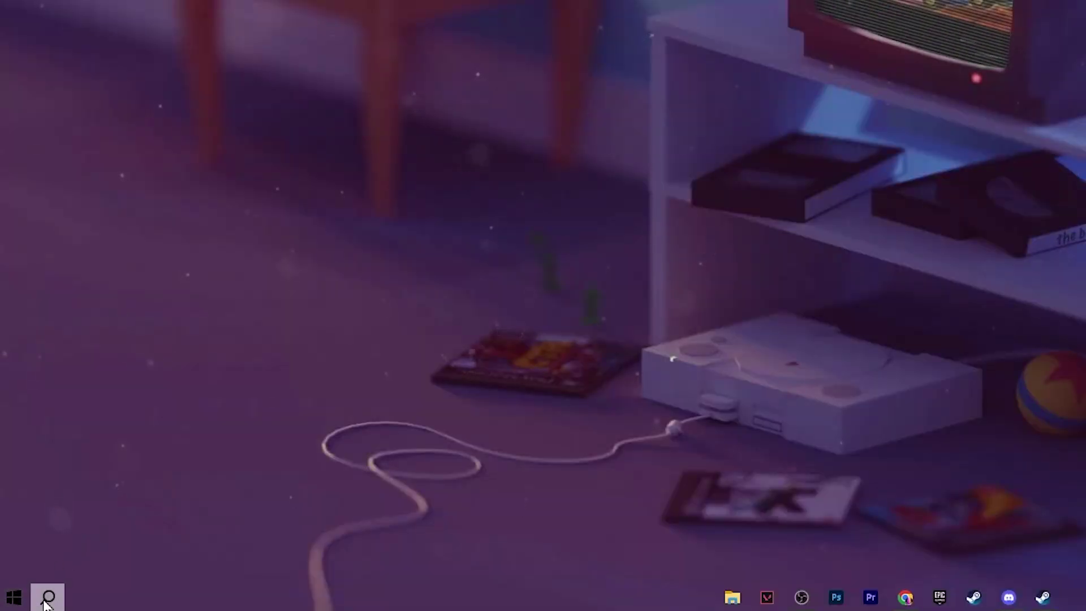
Run sfc /scannow in a Command Prompt launched as administrator from search.
click(45, 588)
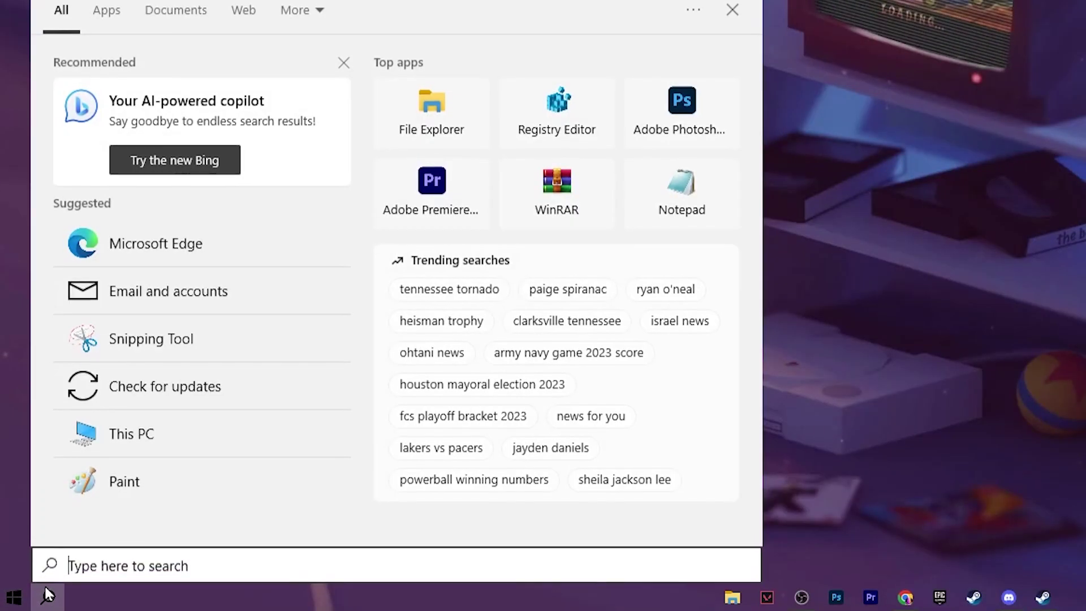
text(cmd)
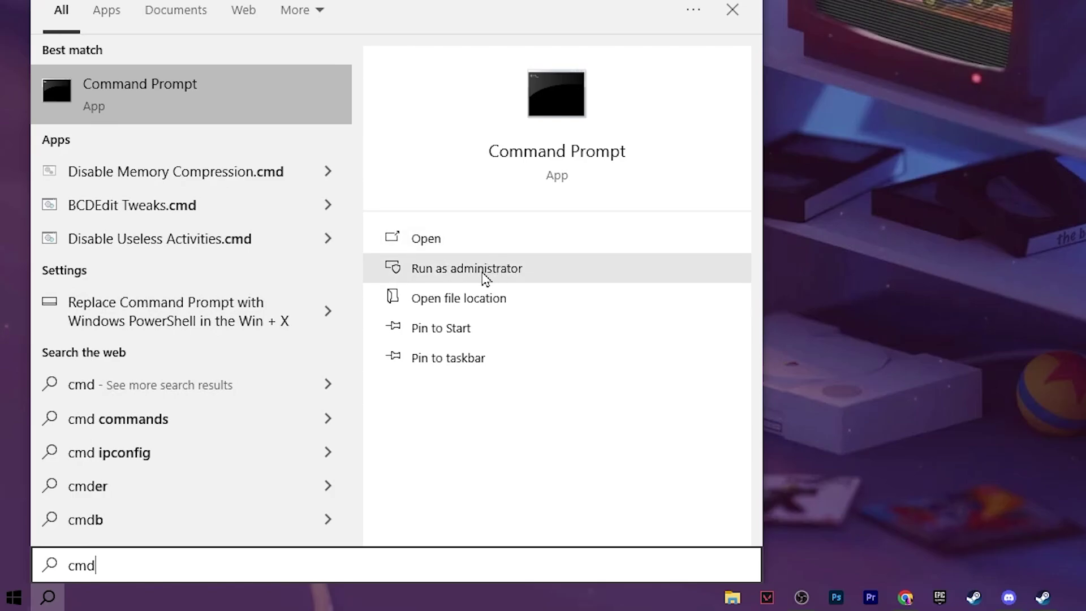
click(484, 272)
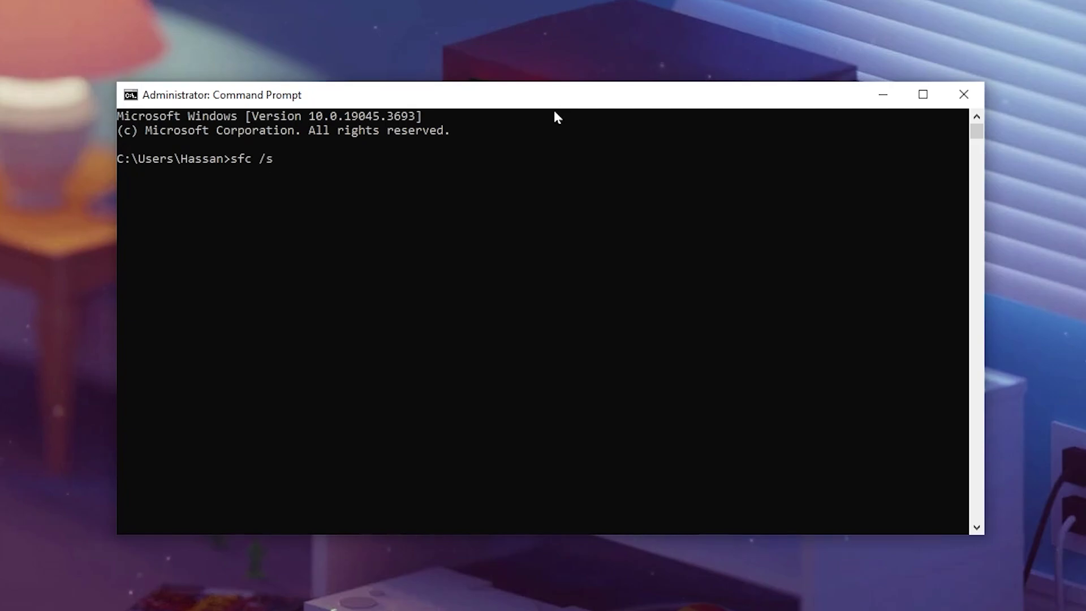
text(sfc /scannow)
key(Return)
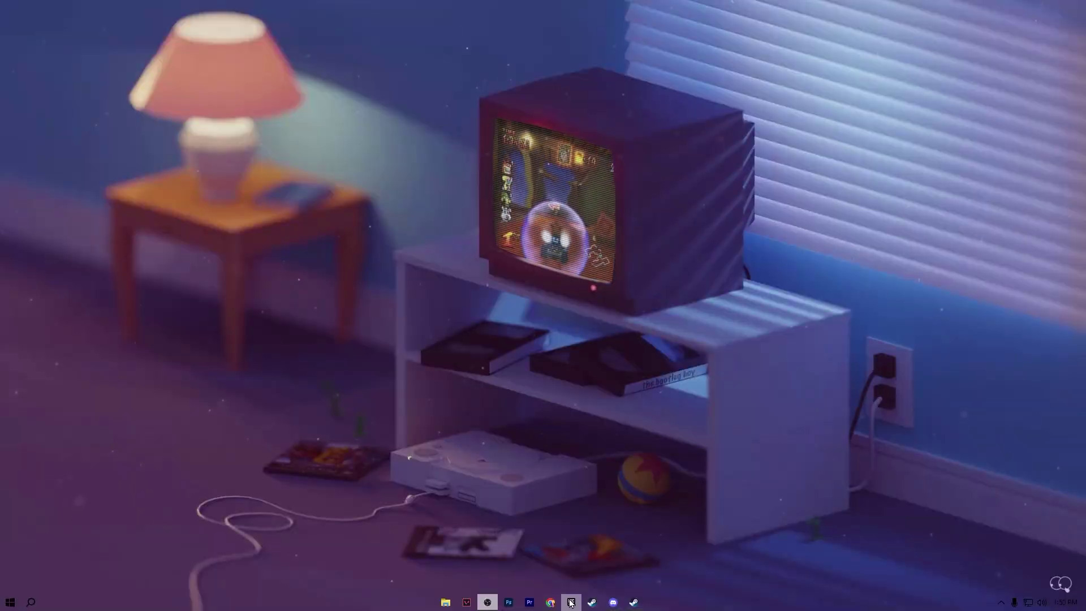
Launch the Epic Games Launcher from its taskbar icon.
click(571, 602)
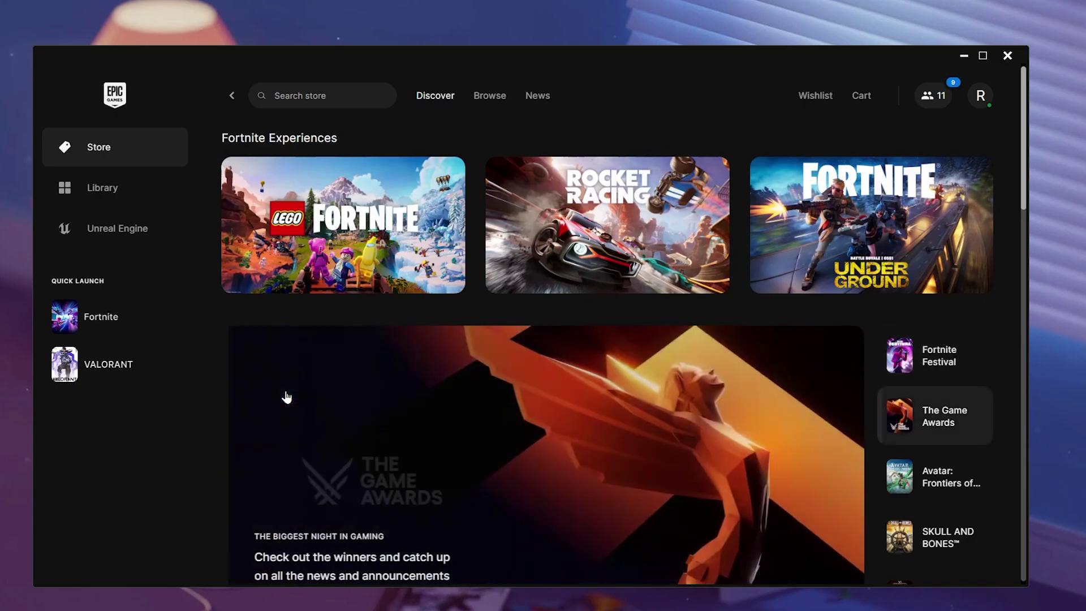
Verify Fortnite's files from its Library Manage panel and follow progress in Downloads.
click(99, 187)
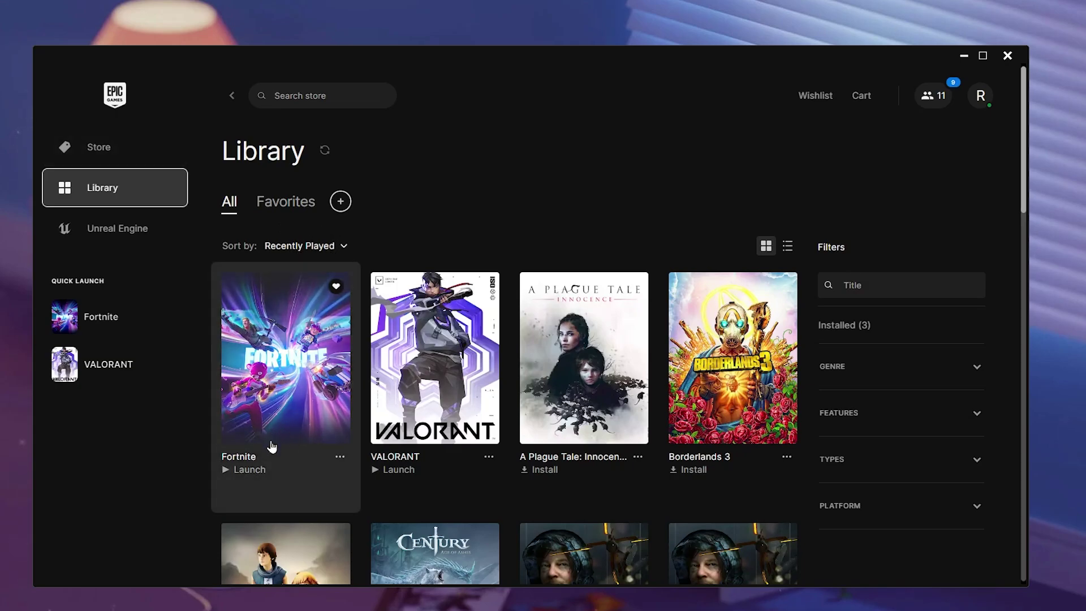
click(339, 457)
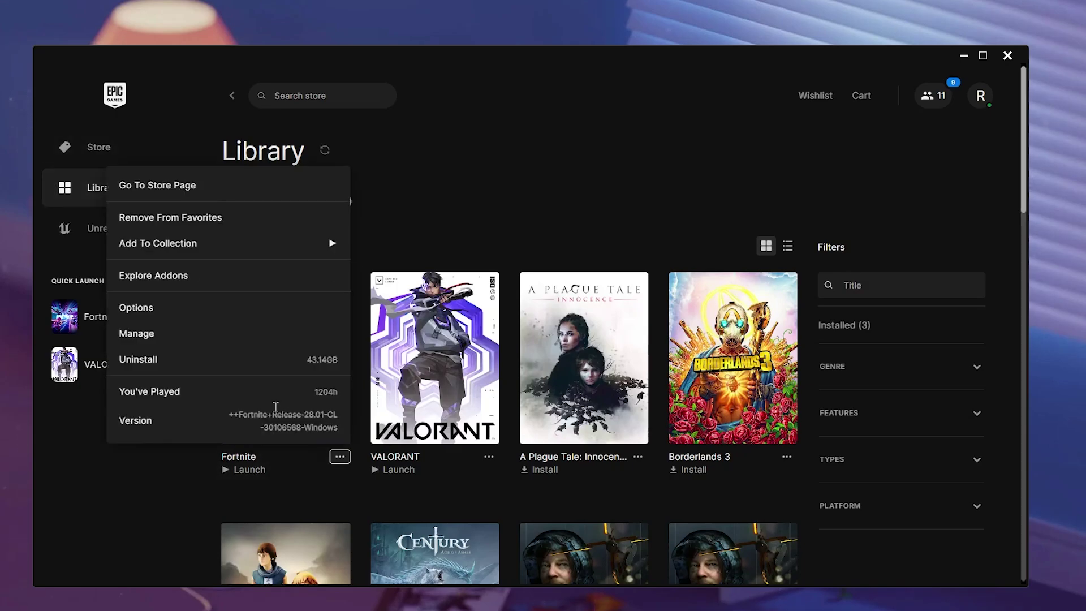
click(137, 333)
click(695, 245)
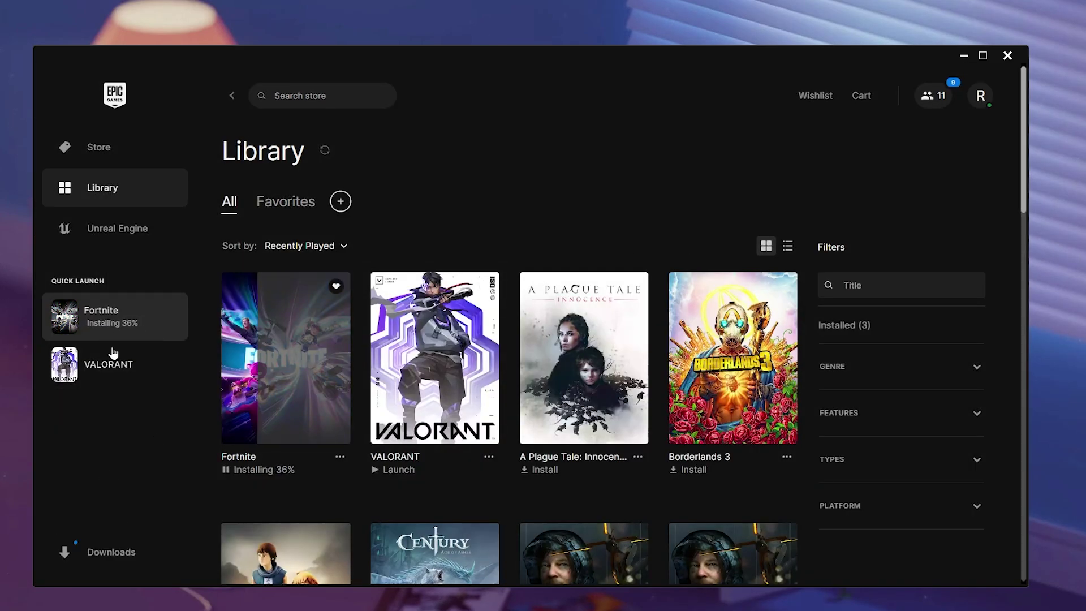
click(114, 555)
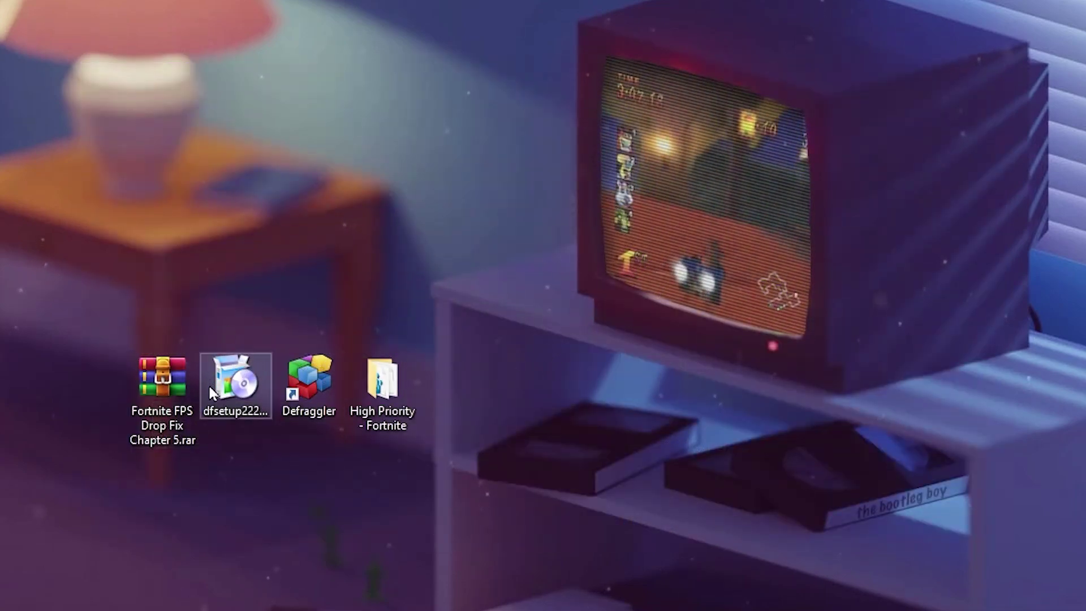
Launch Defraggler, analyze drive C for fragmentation, and select Local Disk (C:).
double_click(298, 374)
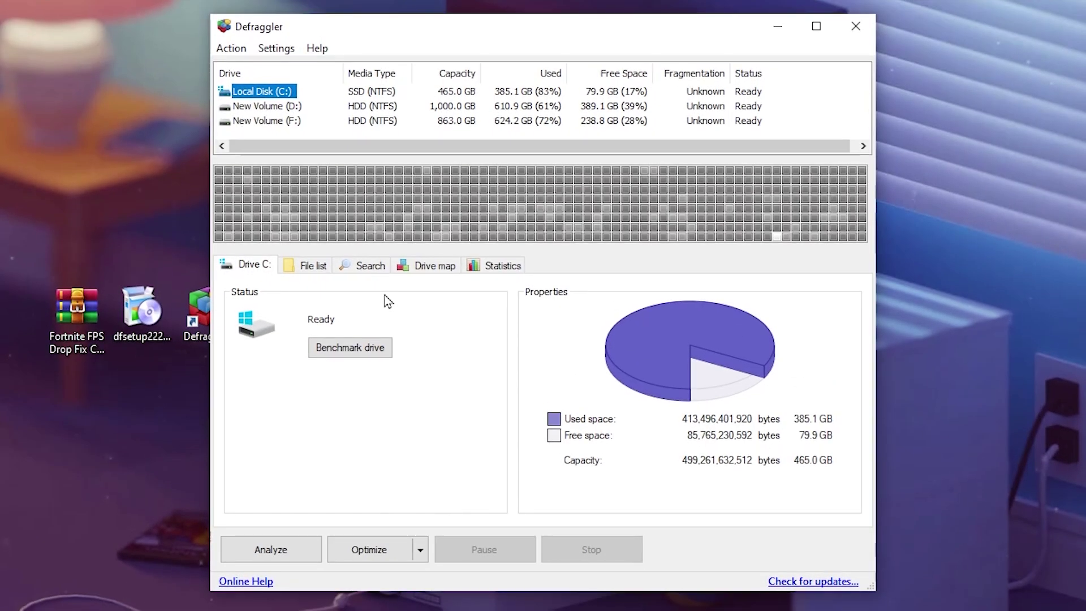
click(340, 347)
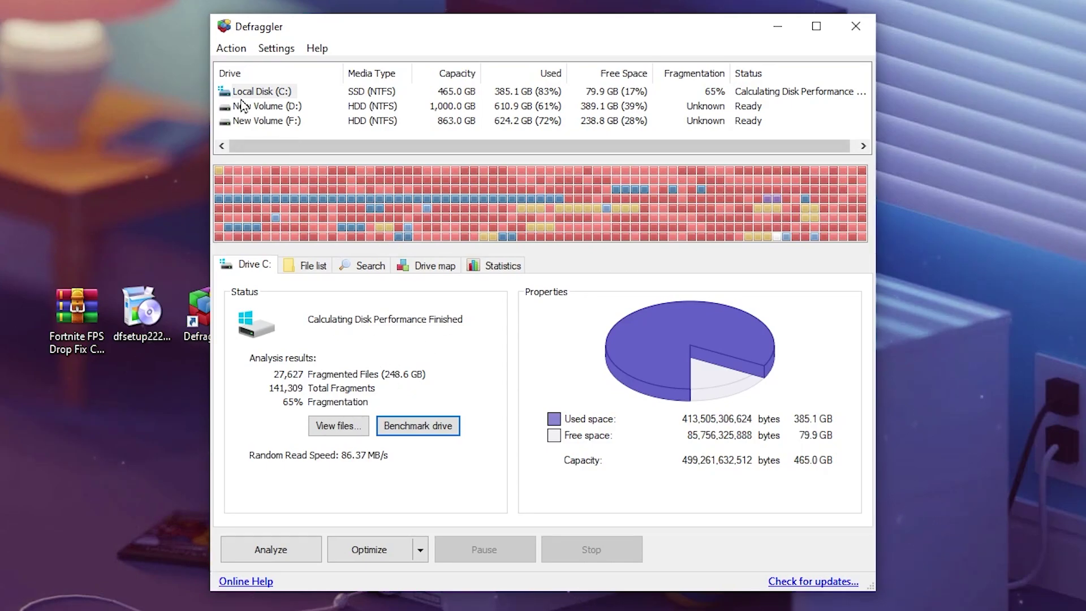
click(261, 94)
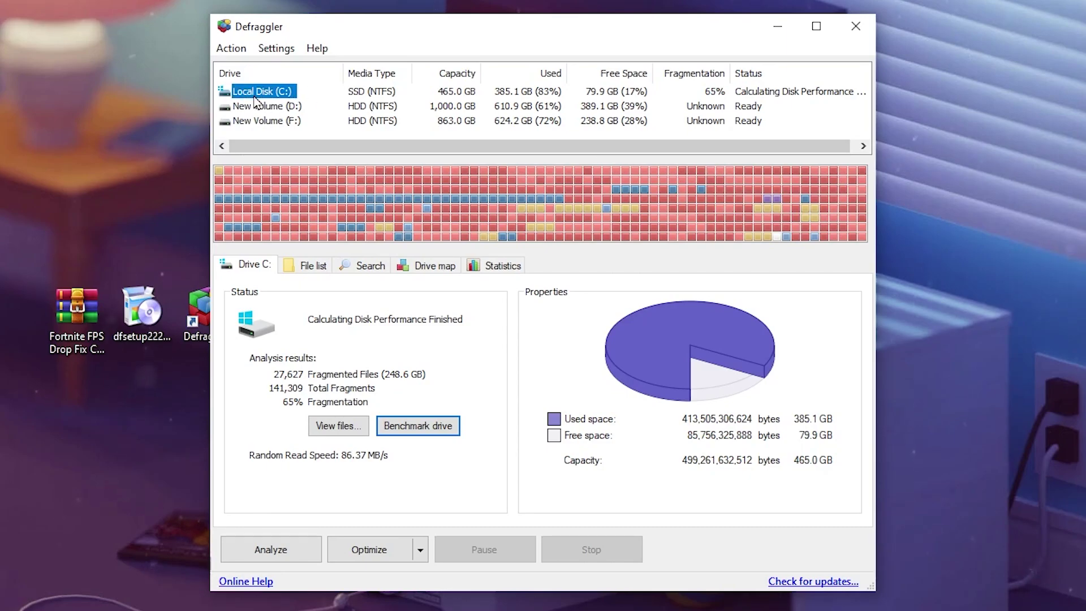
Start optimizing drive C, accepting the zero-fill warning and emptying the Recycle Bin first.
click(371, 552)
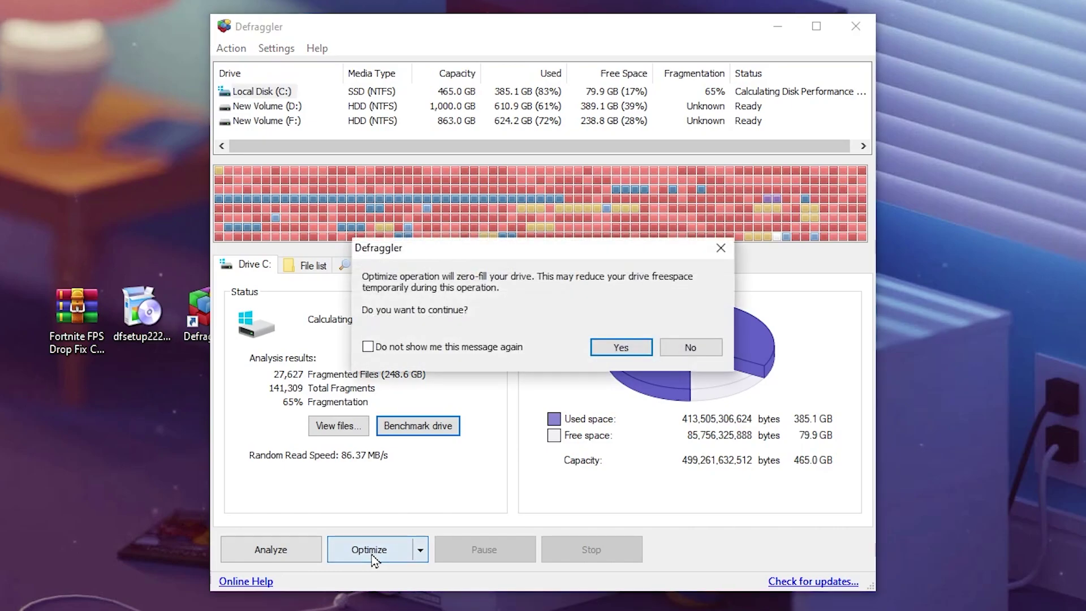
click(620, 348)
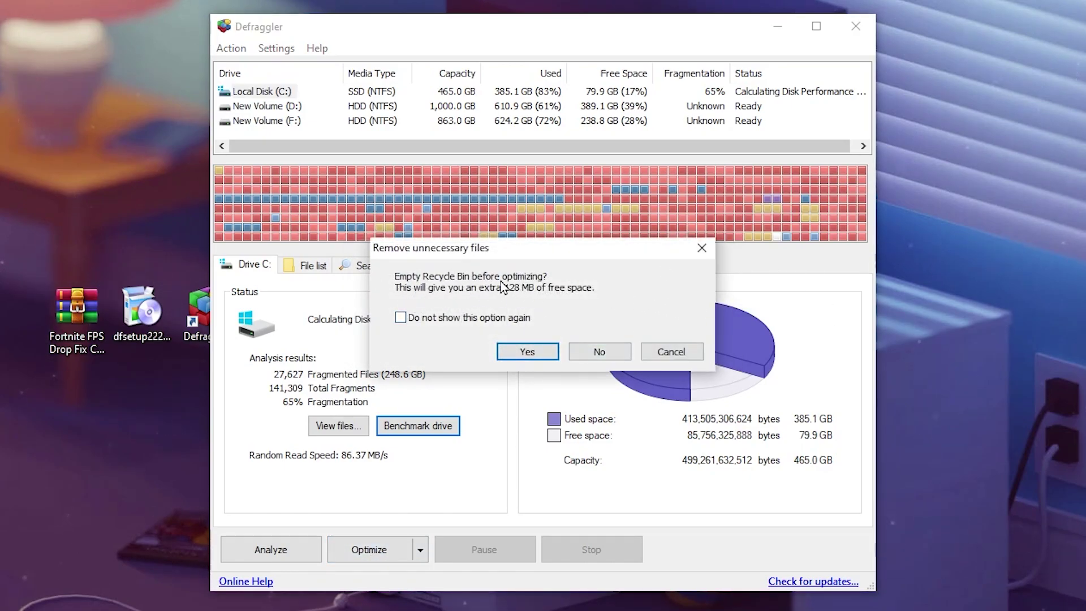
click(529, 352)
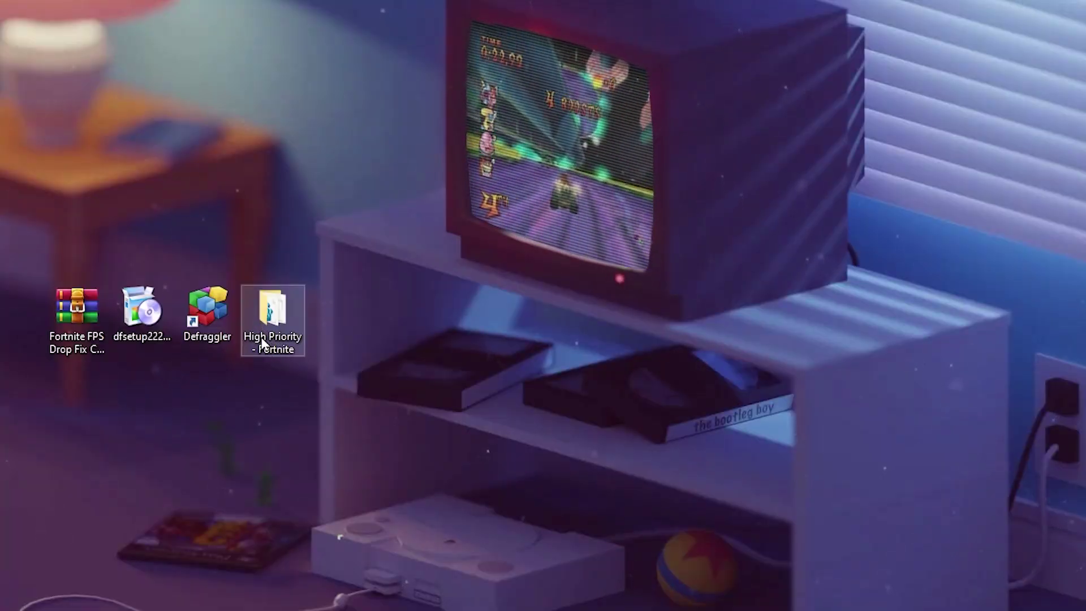
Merge High Priority.reg from the High Priority - Fortnite folder into the registry.
double_click(276, 310)
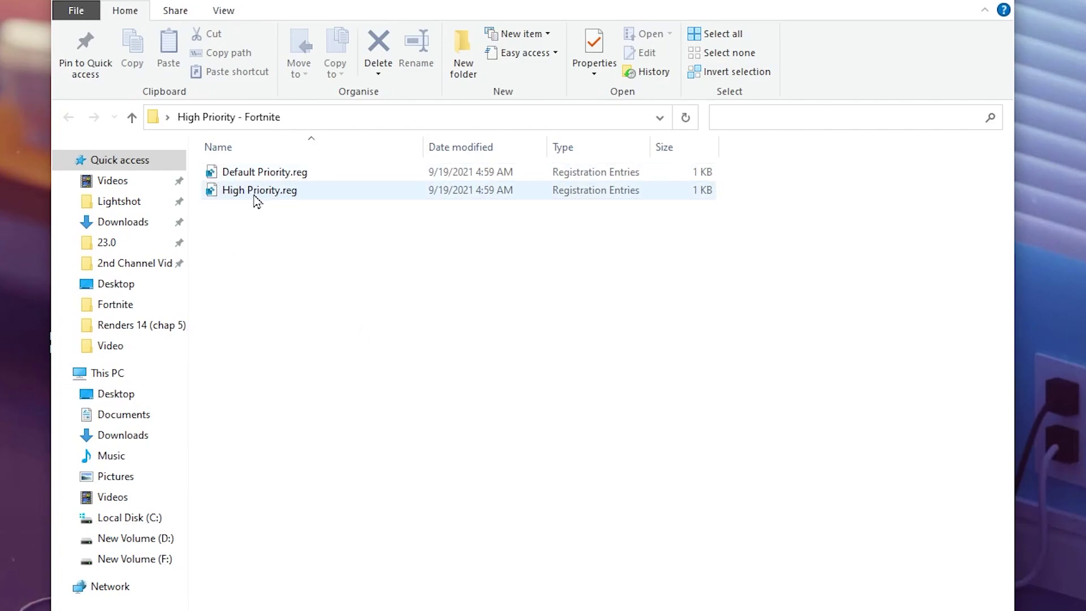
click(287, 195)
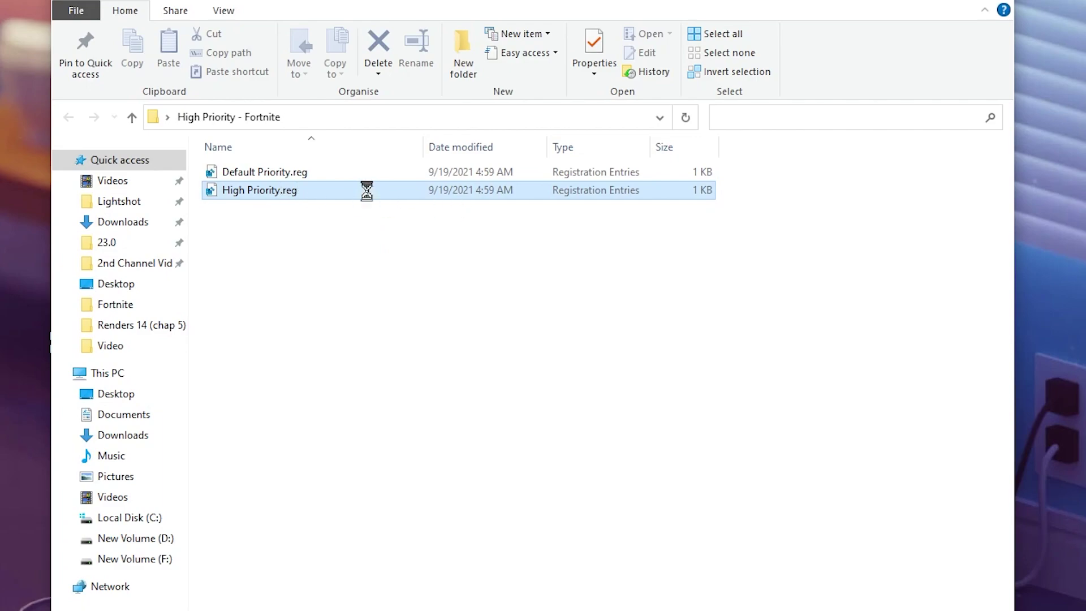
click(665, 326)
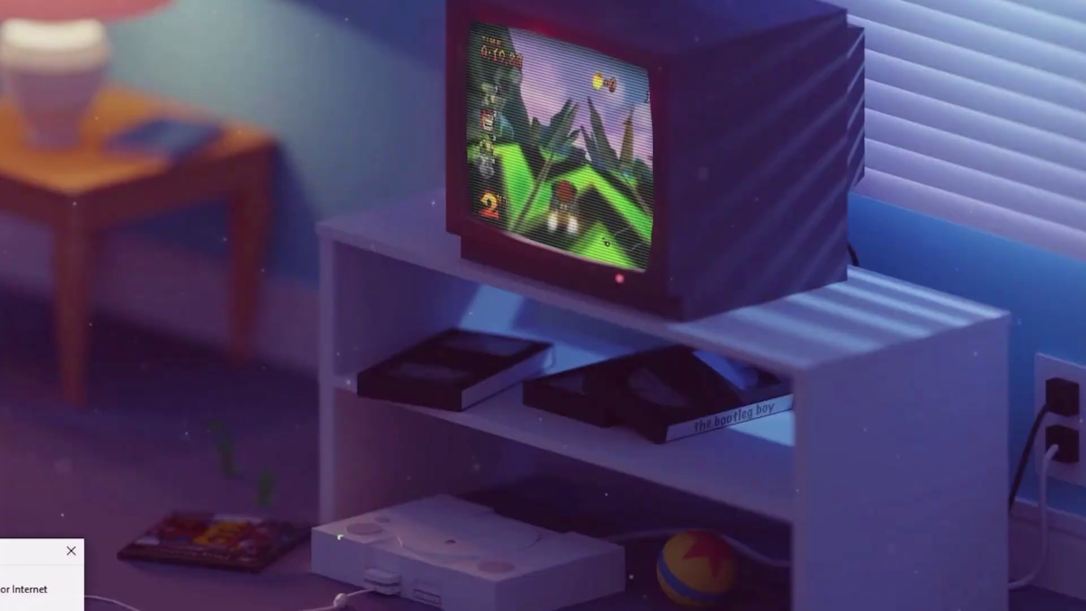
Delete everything in the Windows temp folder, skipping access-denied items.
drag(189, 446, 424, 238)
text(temp)
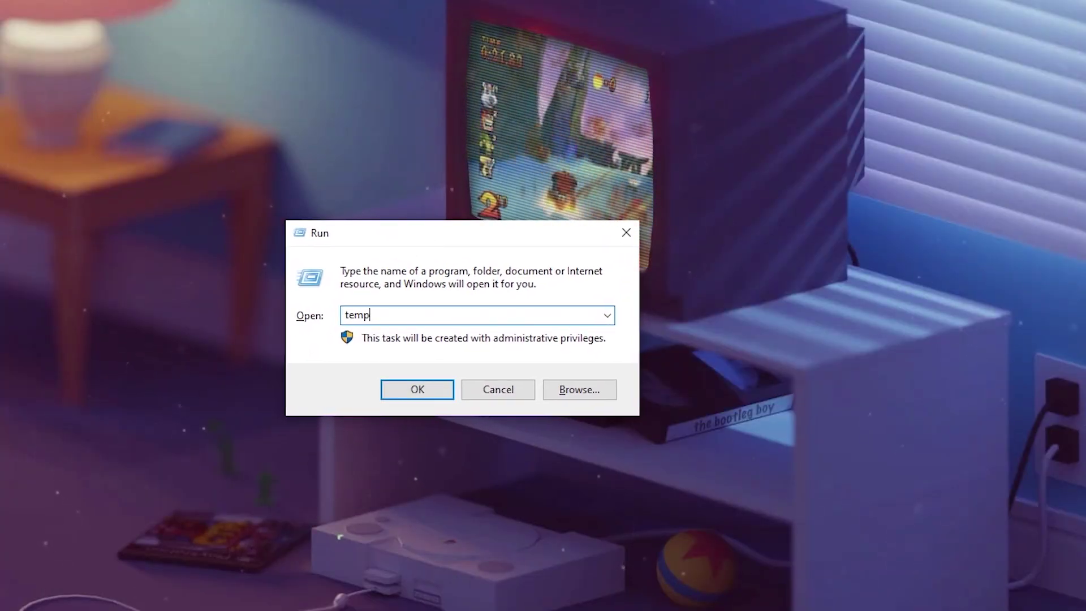
key(Return)
key(ctrl+a)
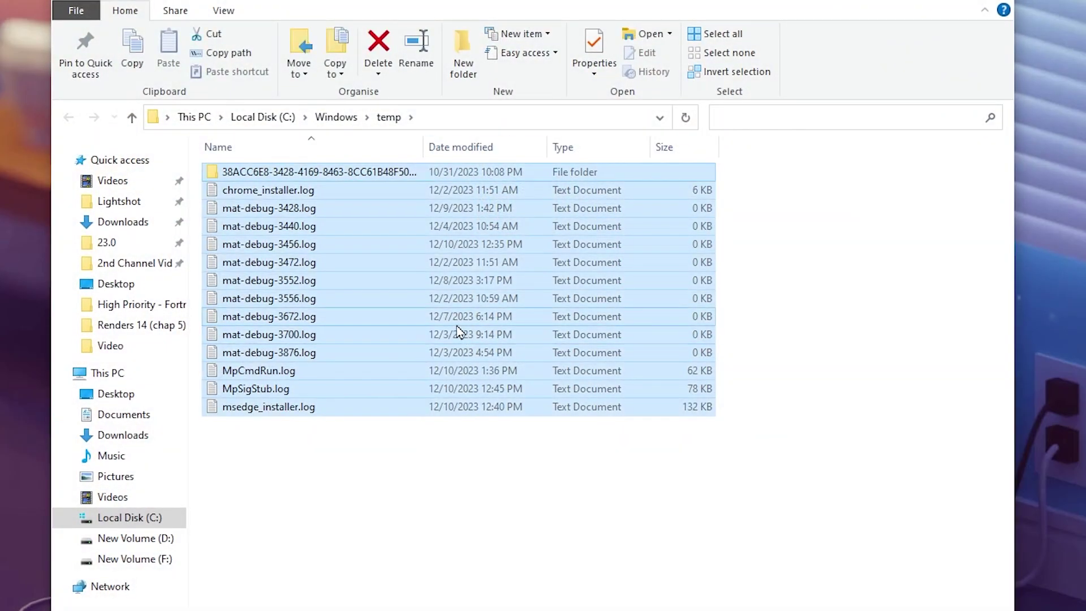
key(Delete)
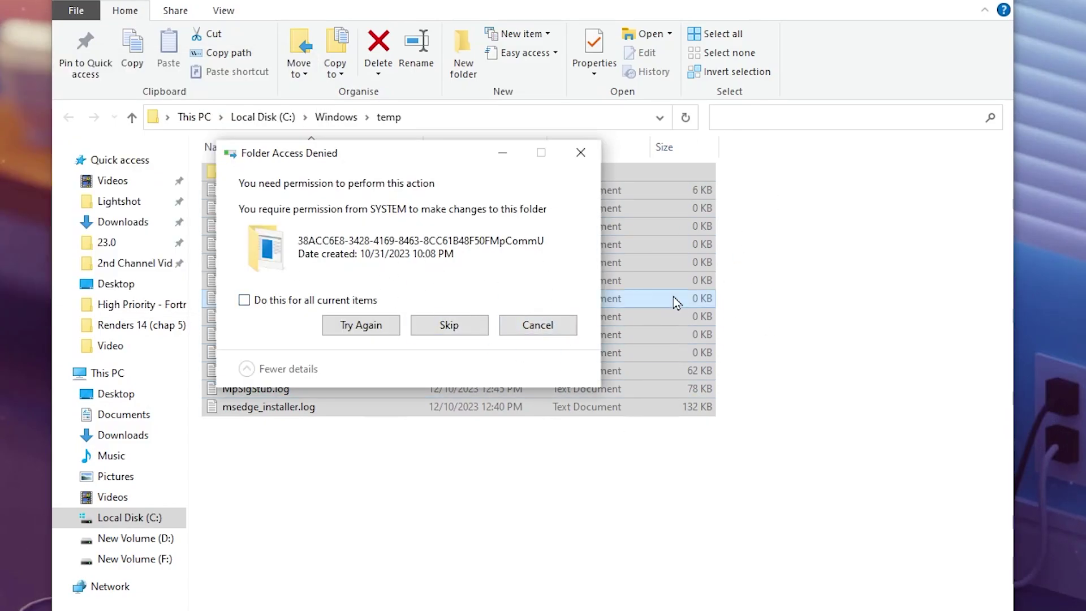
click(553, 328)
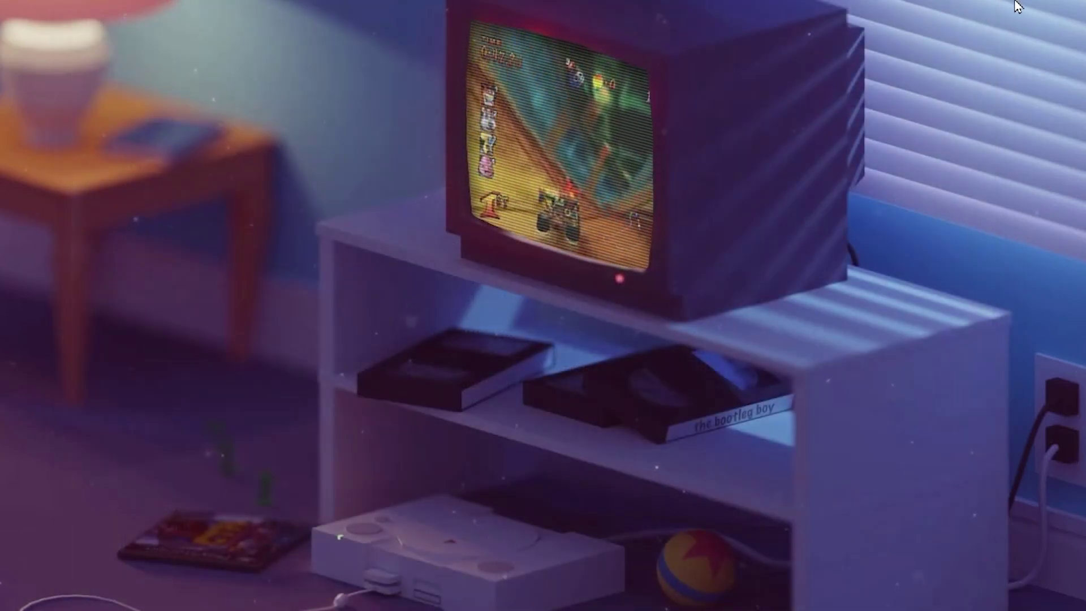
Delete all contents of the user %temp% folder, skipping items still in use.
key(super+r)
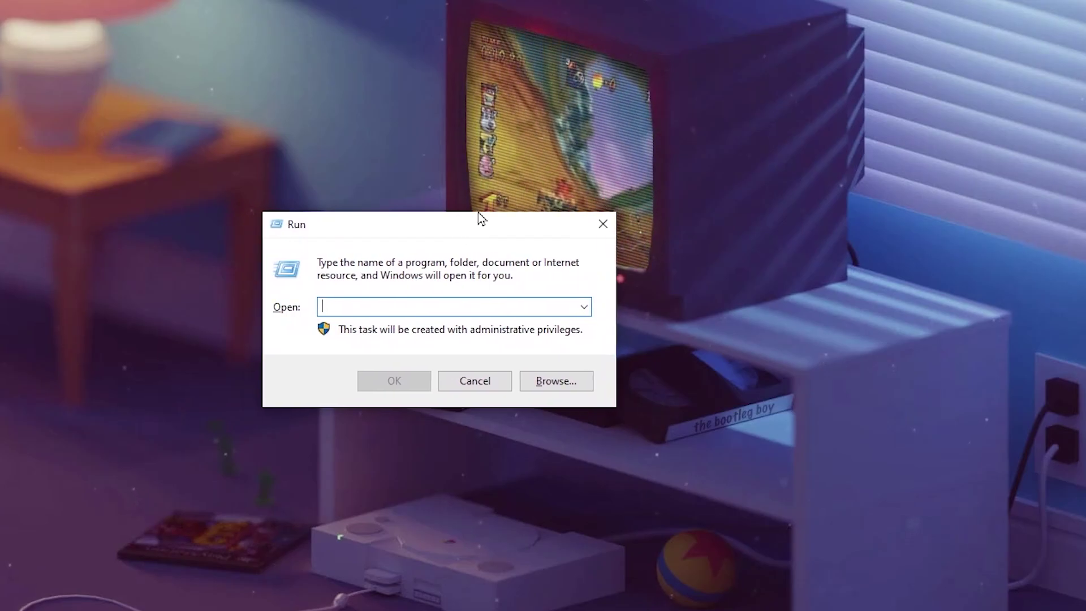
text(%)
key(Down)
key(Down)
key(Return)
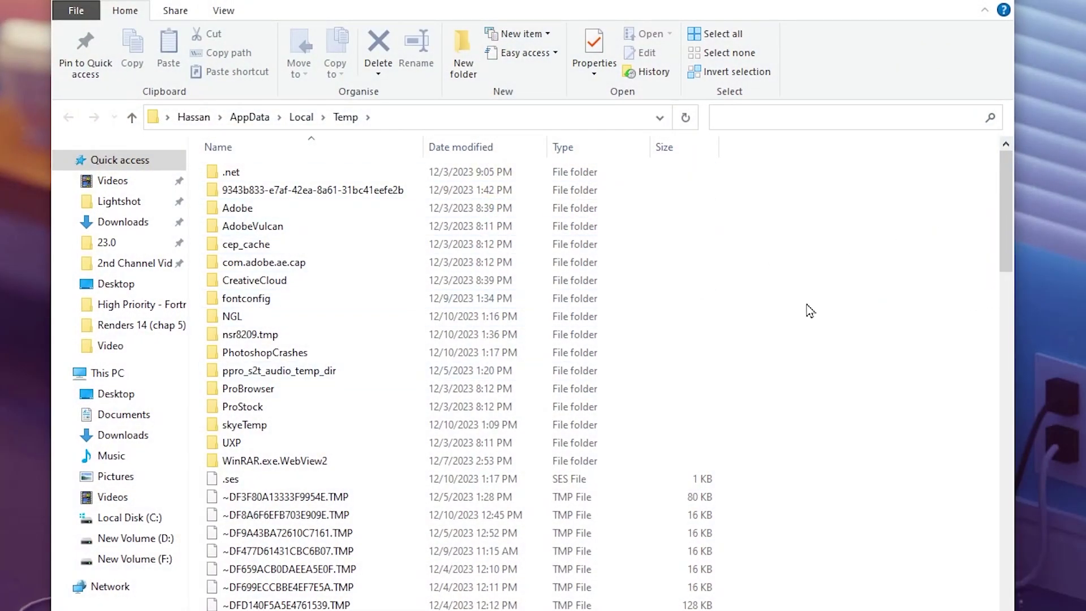
key(ctrl+a)
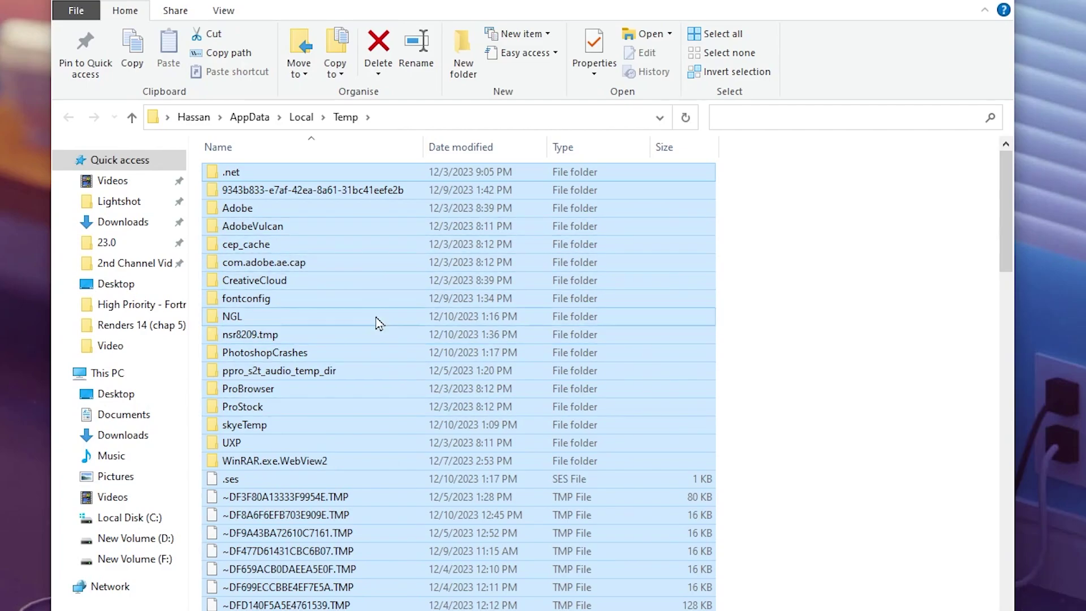
key(Delete)
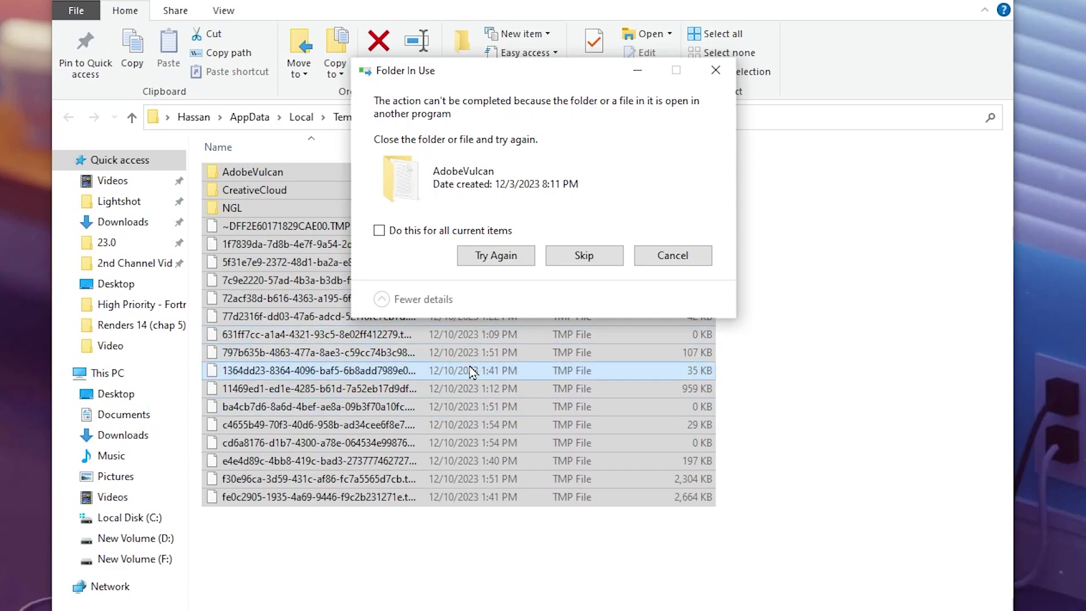
click(706, 256)
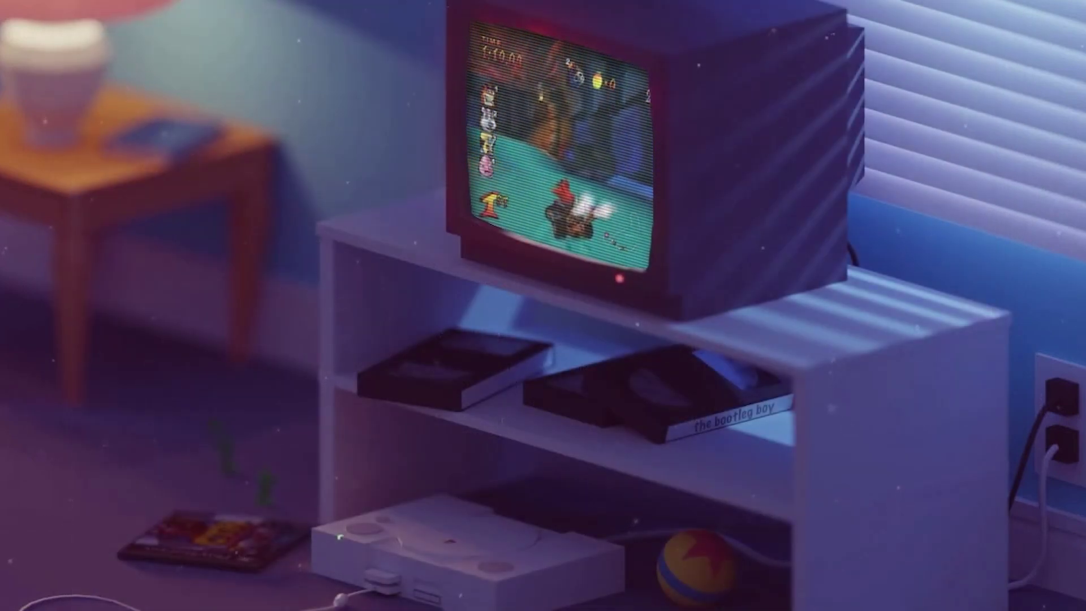
Open the Prefetch folder via Run and delete all of its files.
key(super+r)
drag(99, 517, 507, 247)
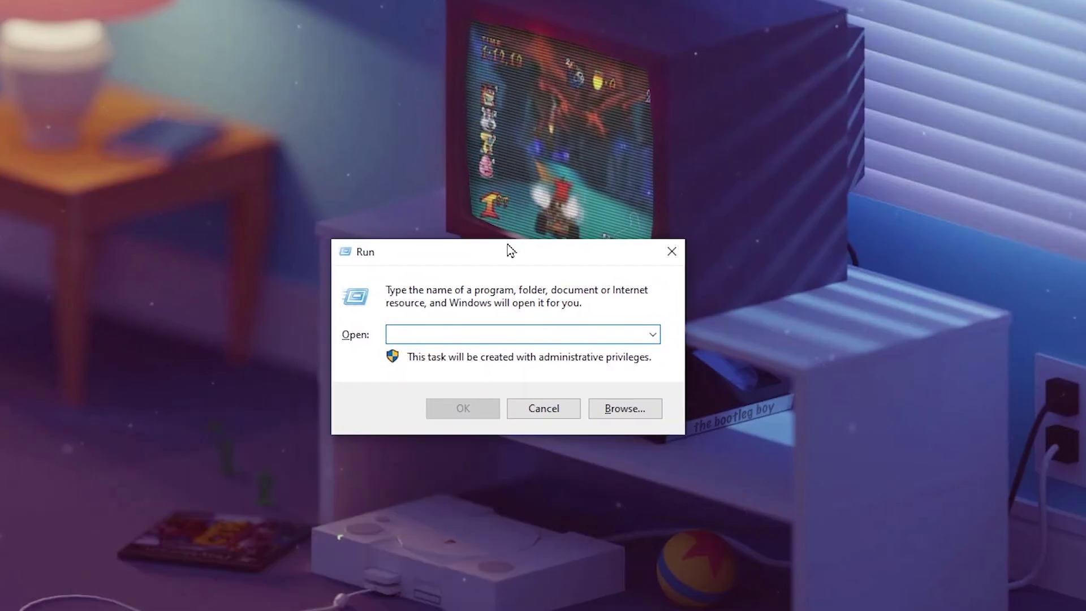
text(prefetch)
key(Return)
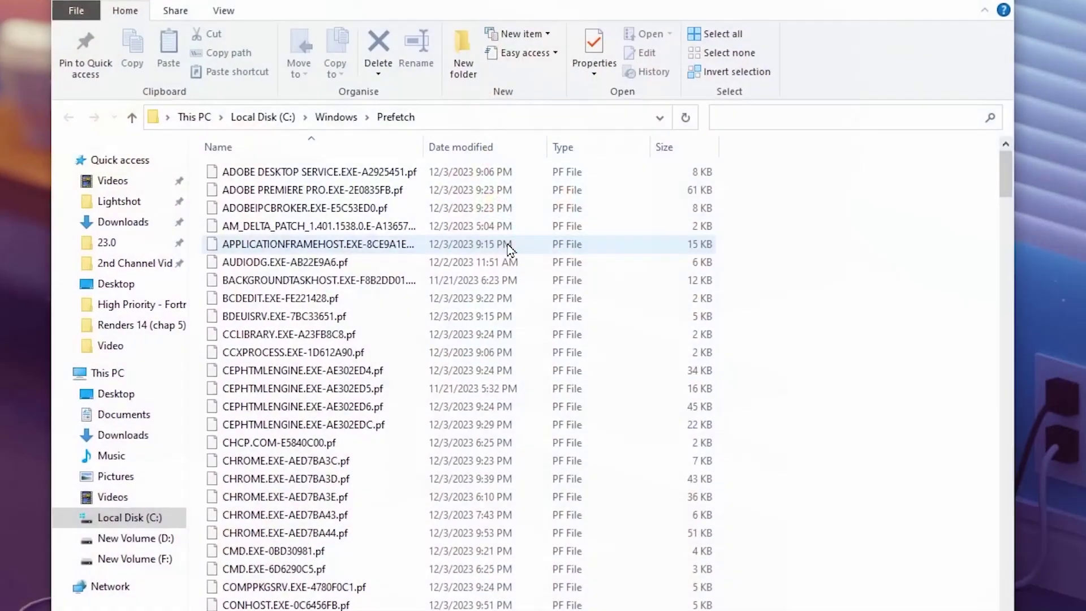
key(ctrl+a)
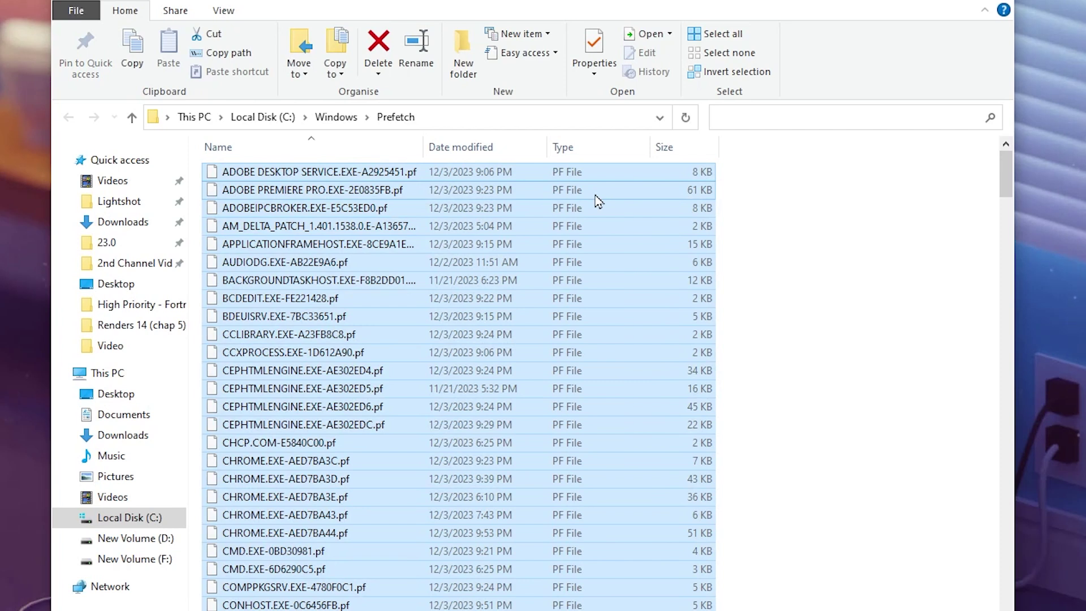
key(Delete)
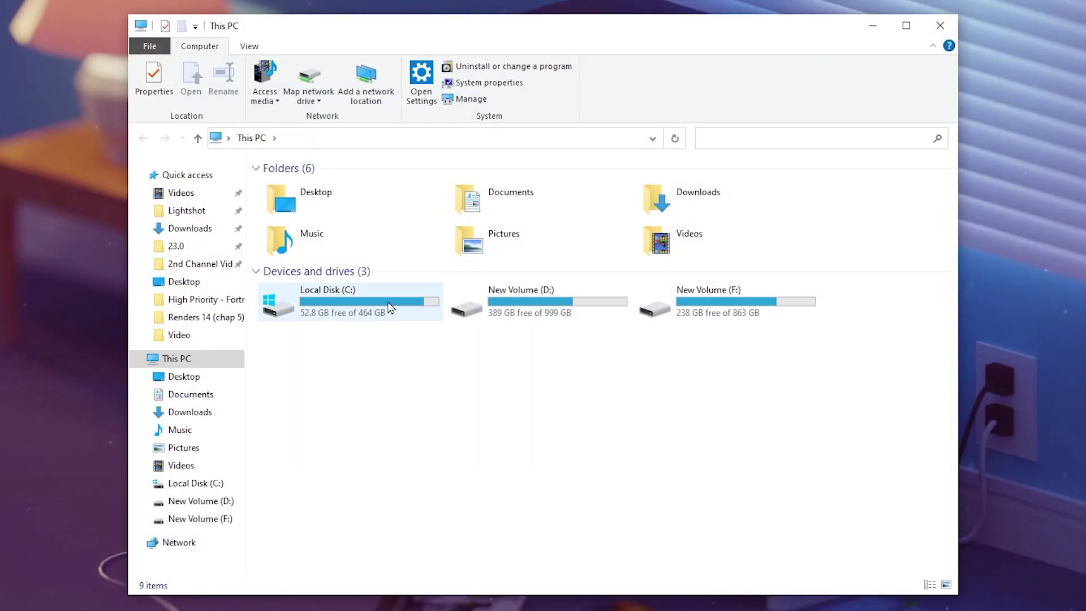
Browse to C:\Program Files\Epic Games\Fortnite\FortniteGame\Binaries\Win64.
double_click(365, 300)
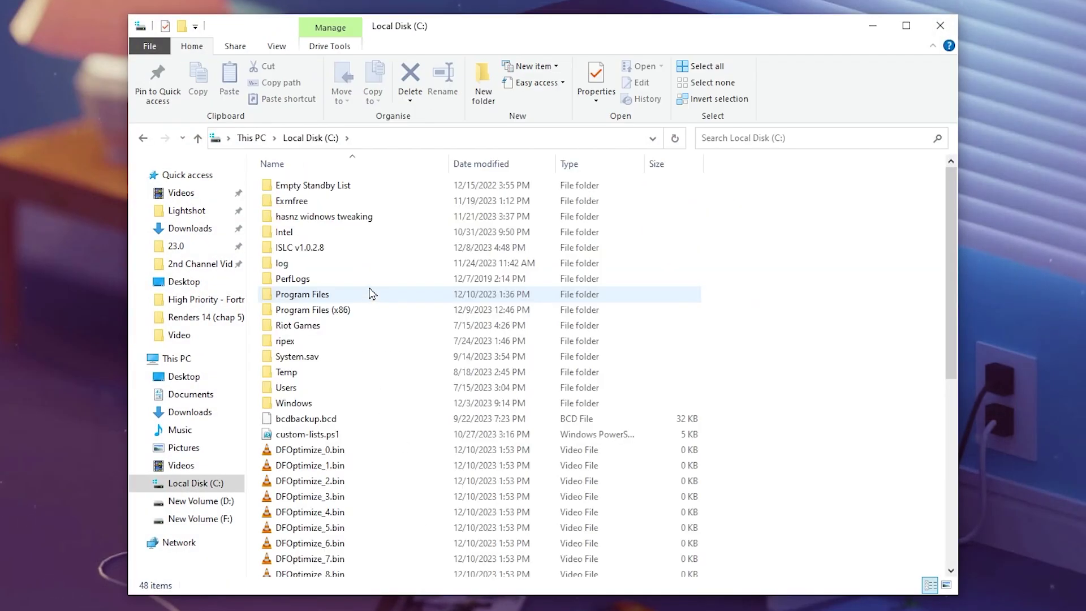
double_click(296, 295)
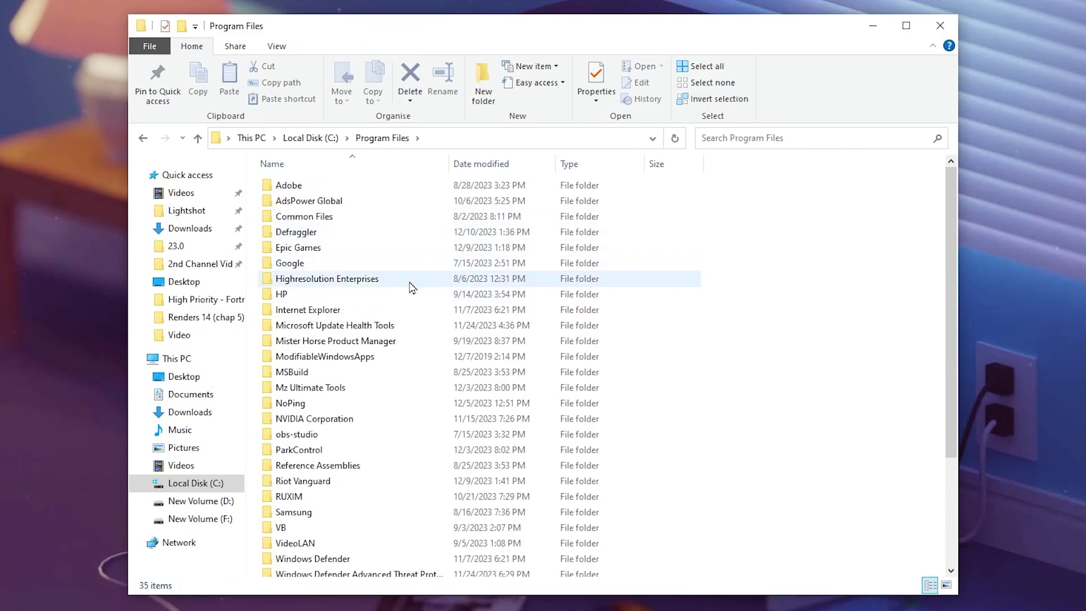
double_click(299, 244)
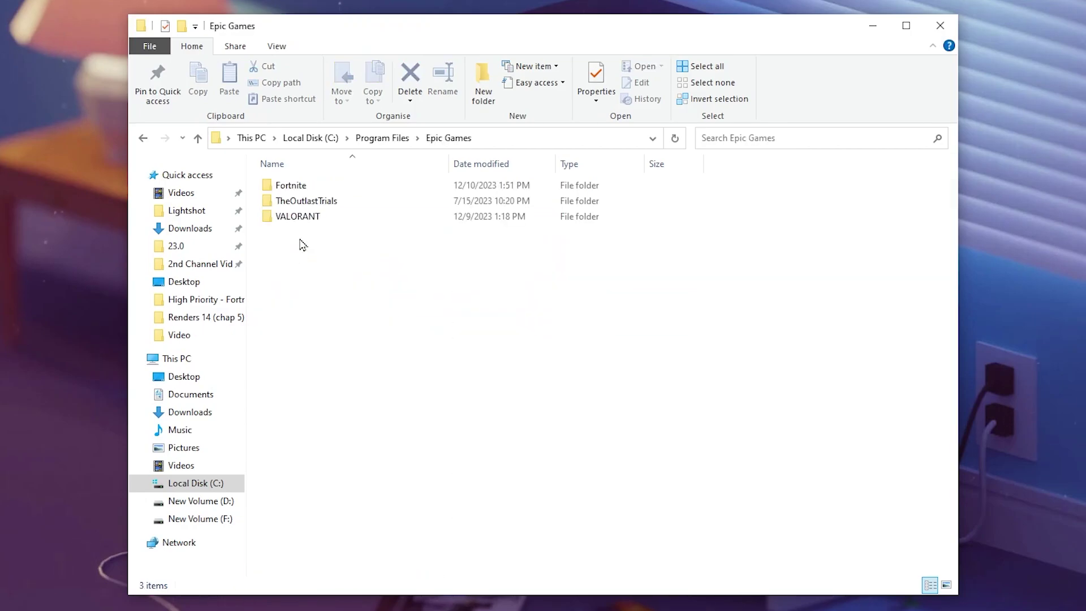
double_click(300, 187)
click(310, 234)
double_click(310, 234)
double_click(292, 187)
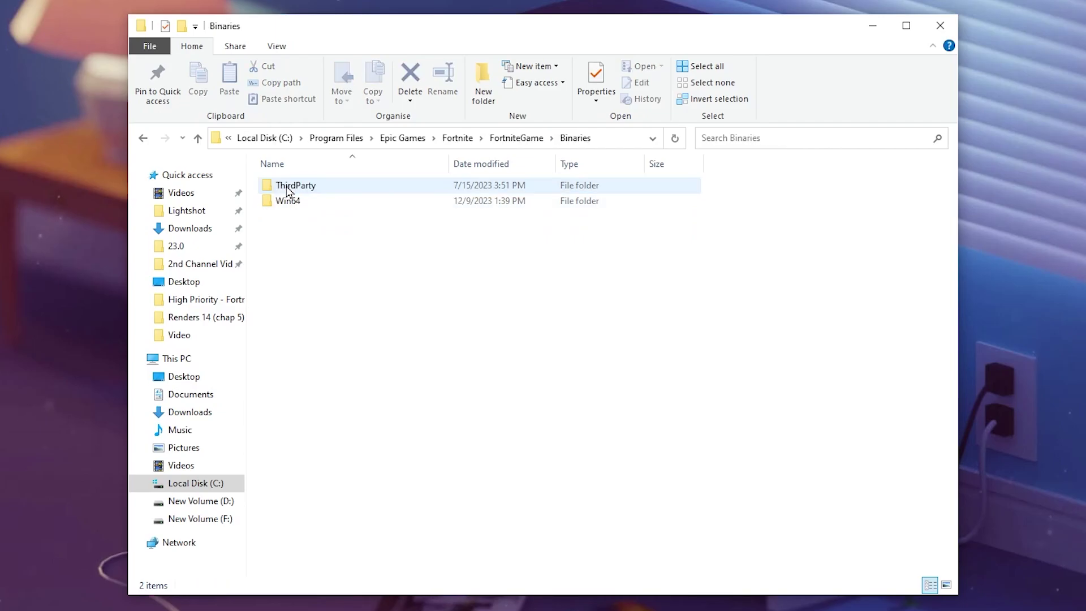
double_click(303, 203)
Give FortniteClient-Win64-Shipping.exe Windows 8 compatibility, no full-screen optimisations, and application-handled high DPI.
scroll(490, 310, down, 12)
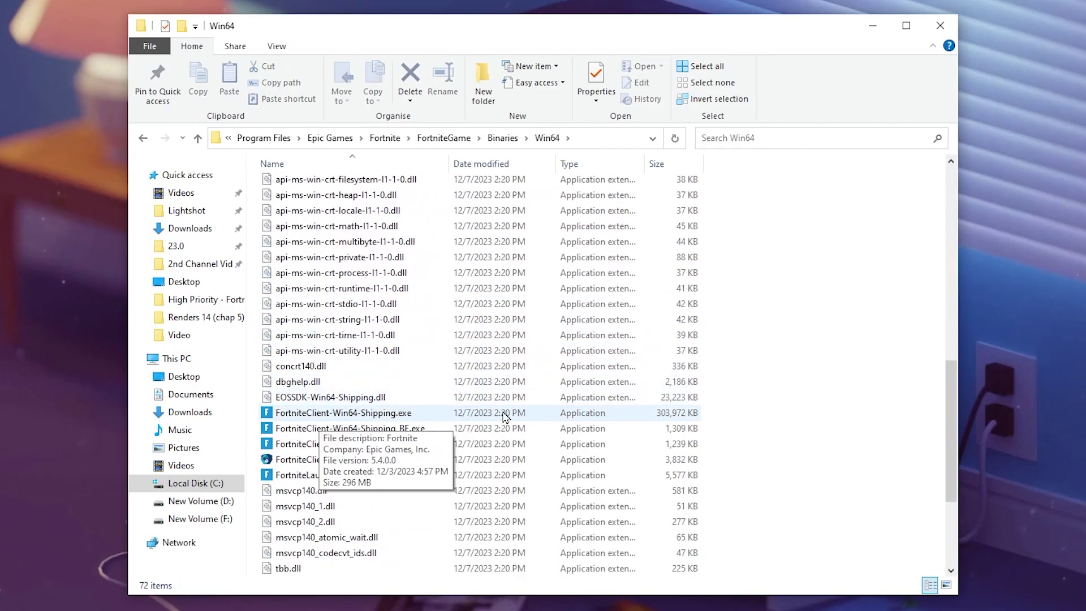
right_click(352, 419)
click(410, 403)
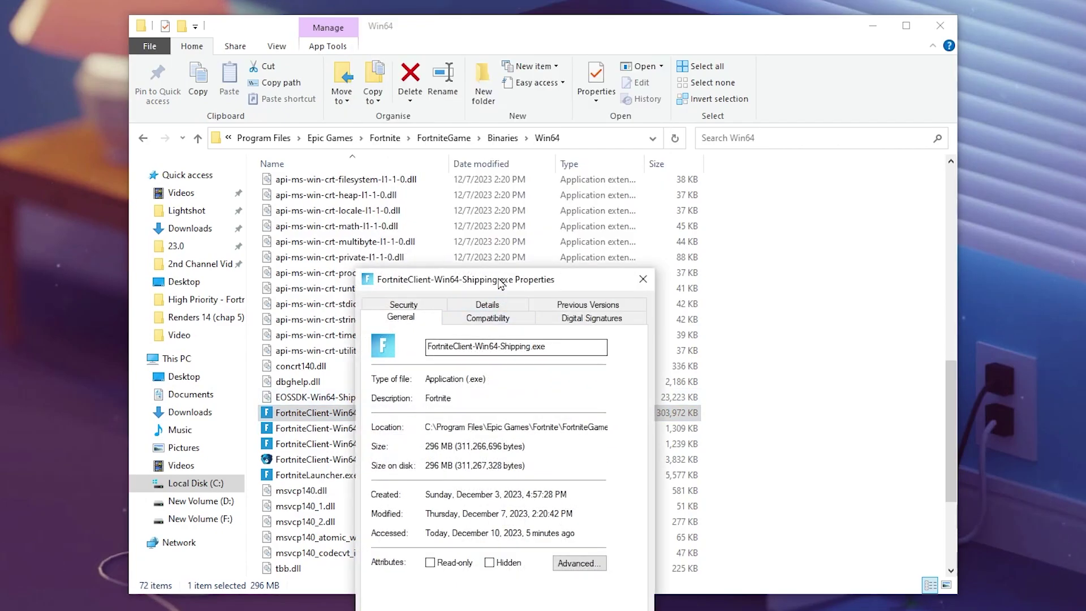
drag(529, 260, 529, 134)
click(532, 165)
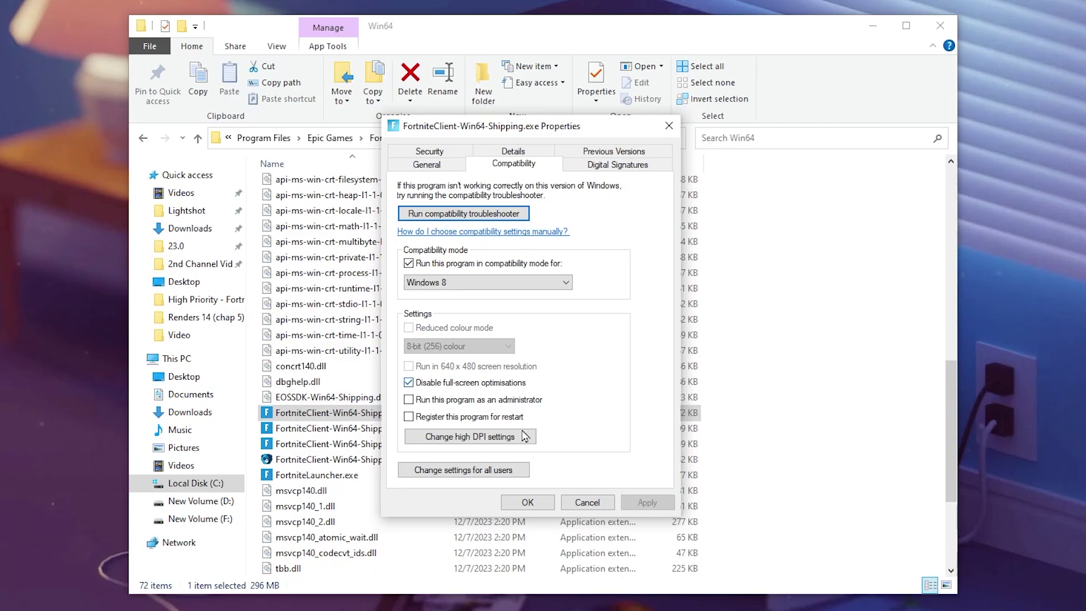
click(509, 440)
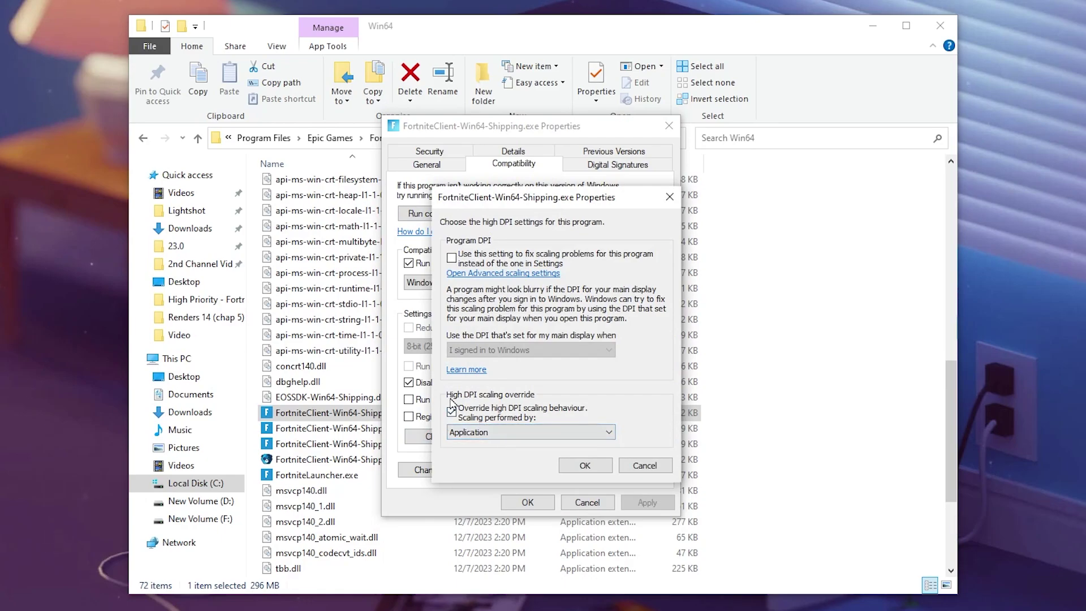
click(585, 467)
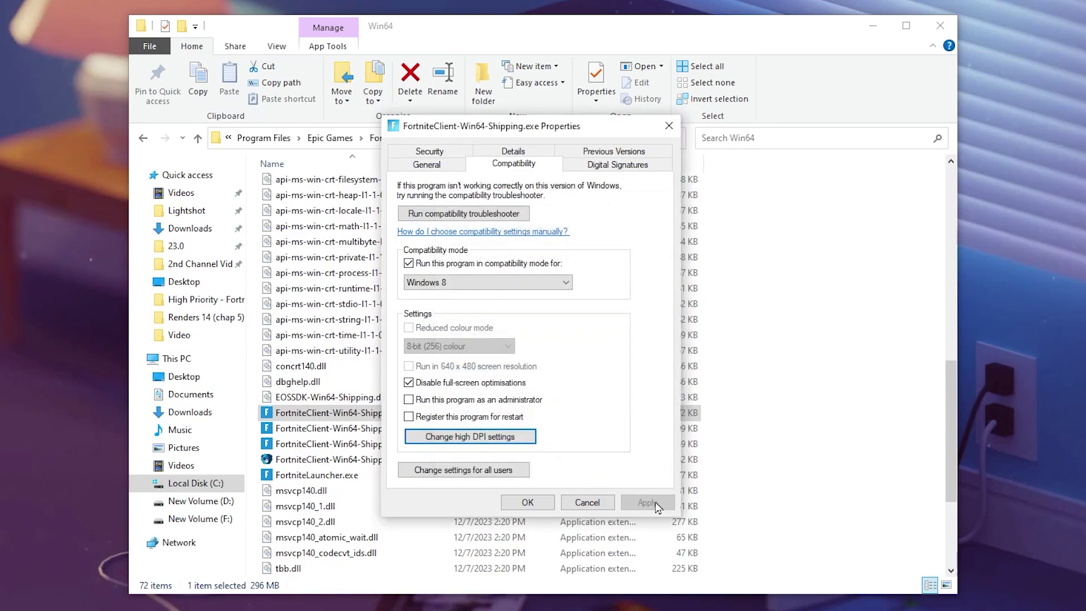
click(537, 503)
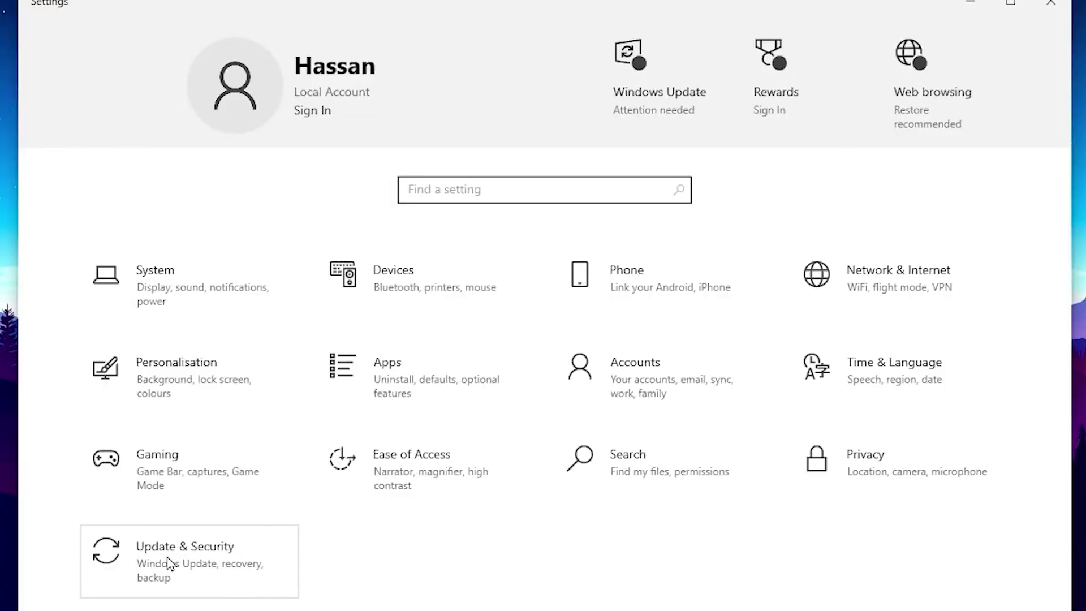
Download the pending Defender update, confirm Delivery Optimisation downloads from other PCs are off, and return to Settings home.
click(170, 562)
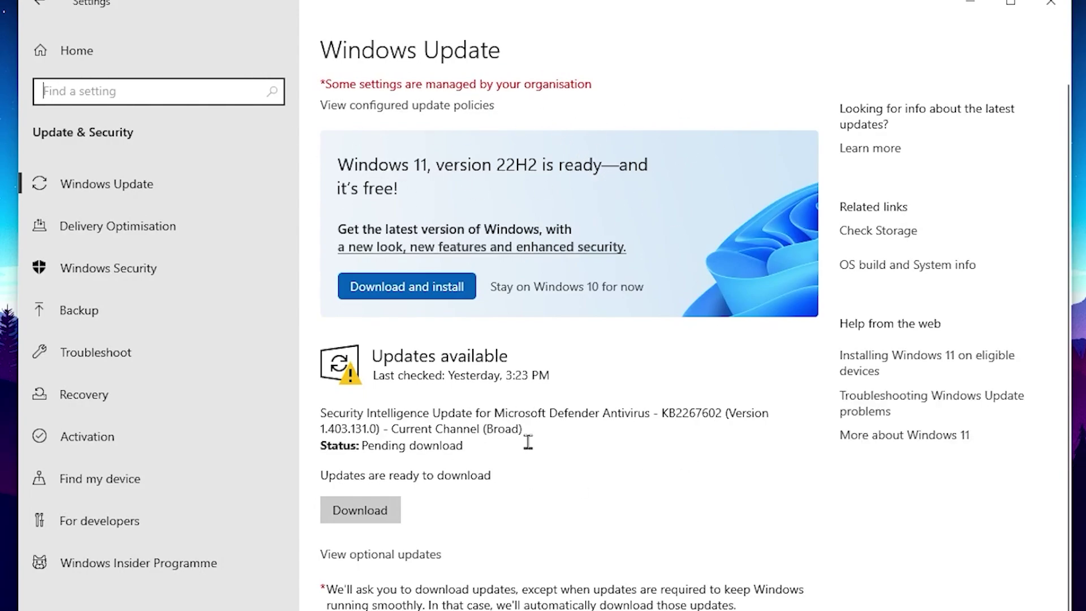
click(386, 509)
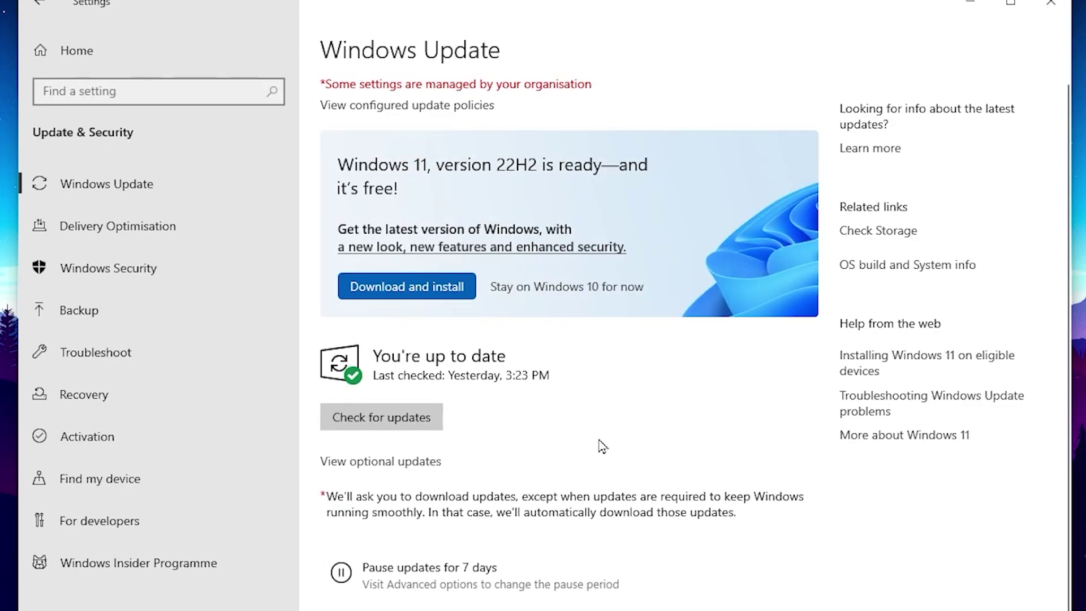
click(95, 226)
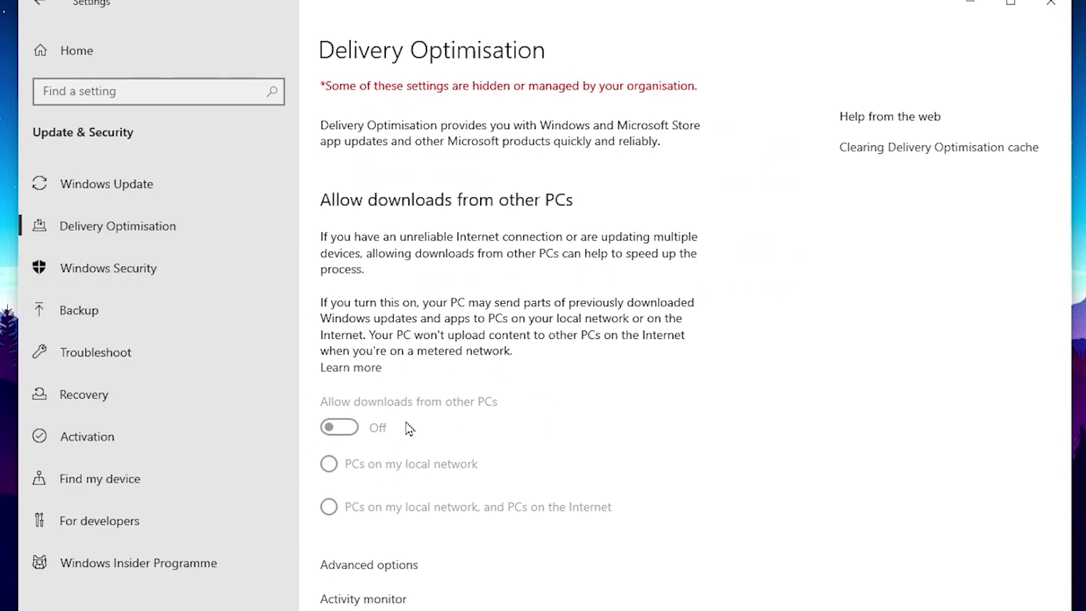
click(85, 61)
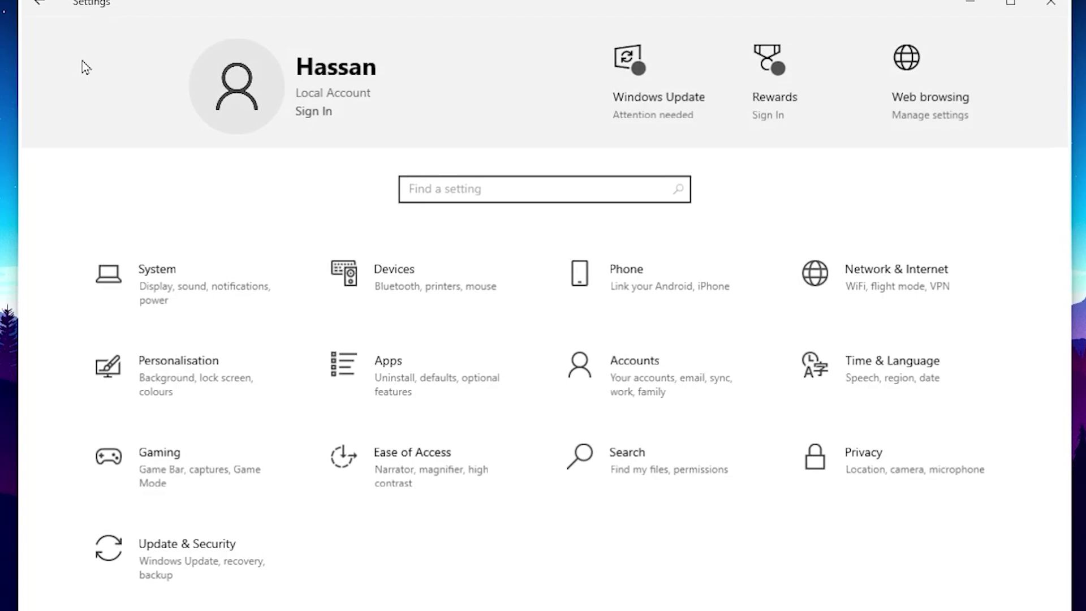
click(921, 476)
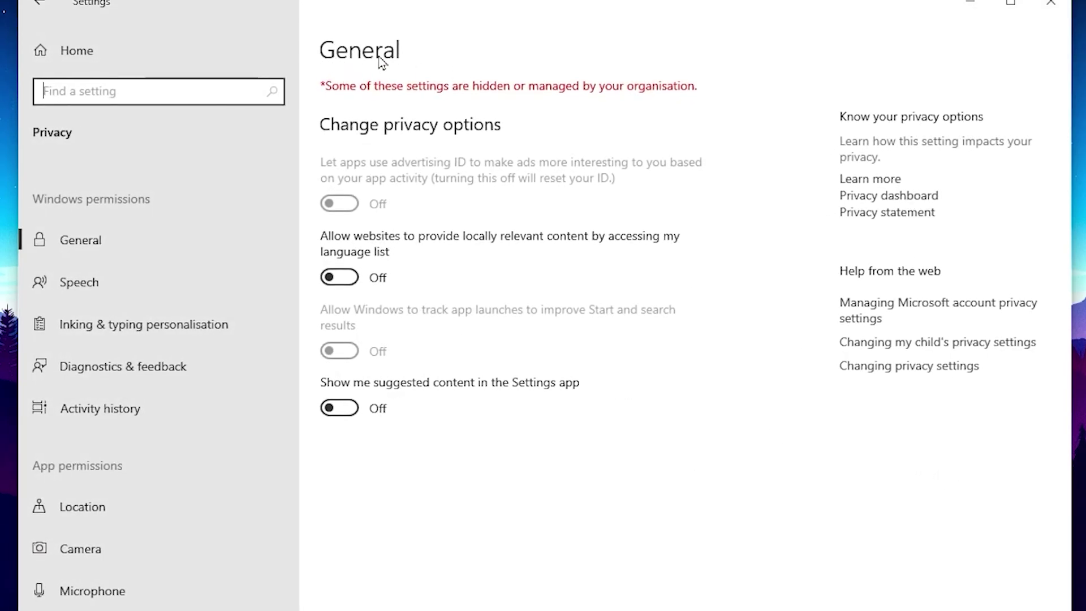
click(92, 287)
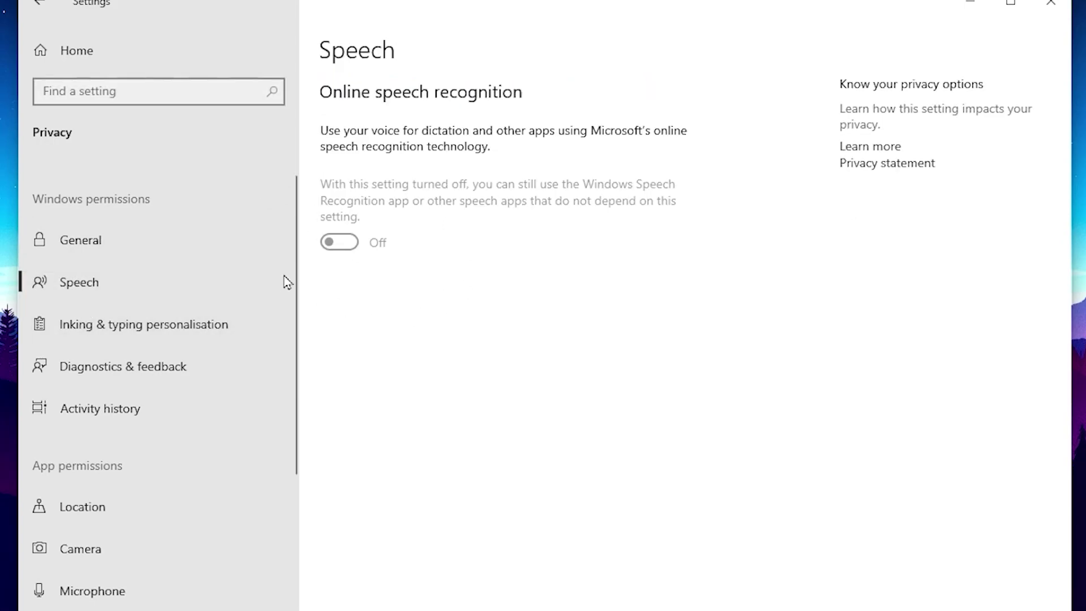
click(145, 369)
scroll(480, 468, down, 10)
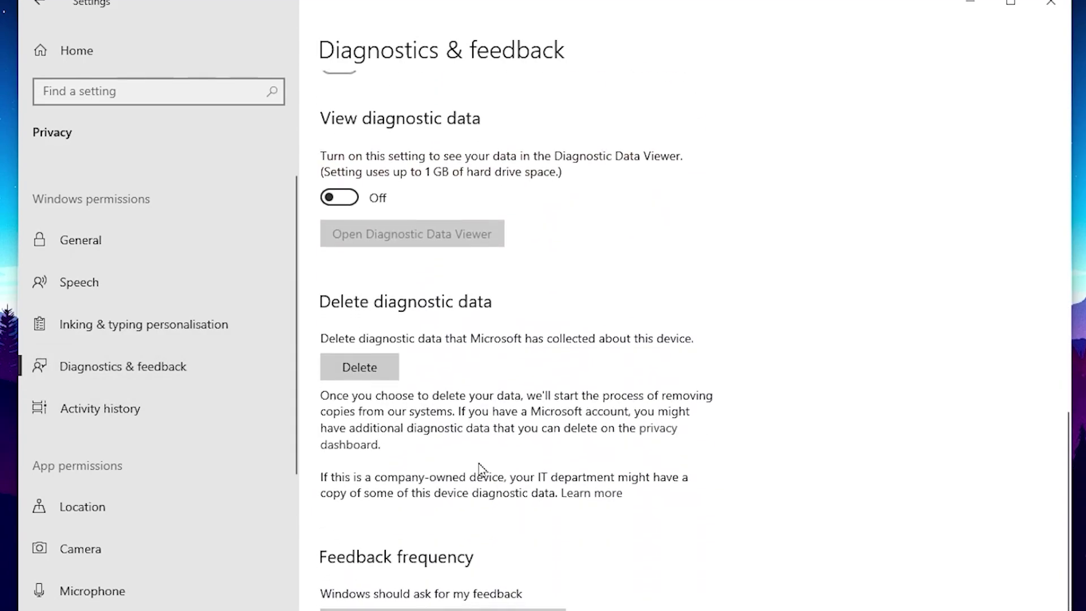
scroll(221, 446, down, 8)
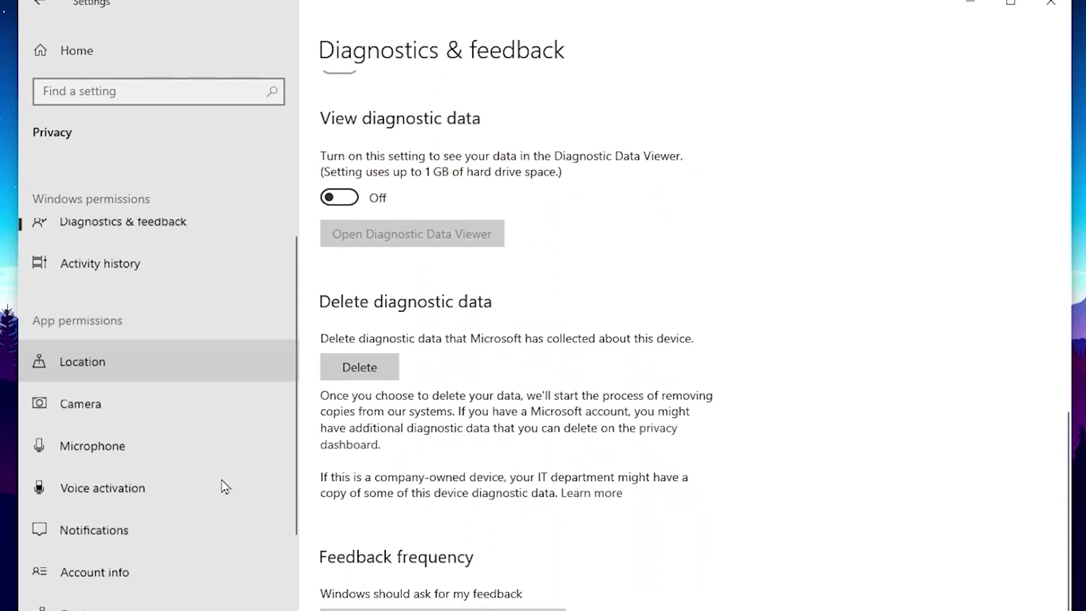
scroll(224, 441, down, 1)
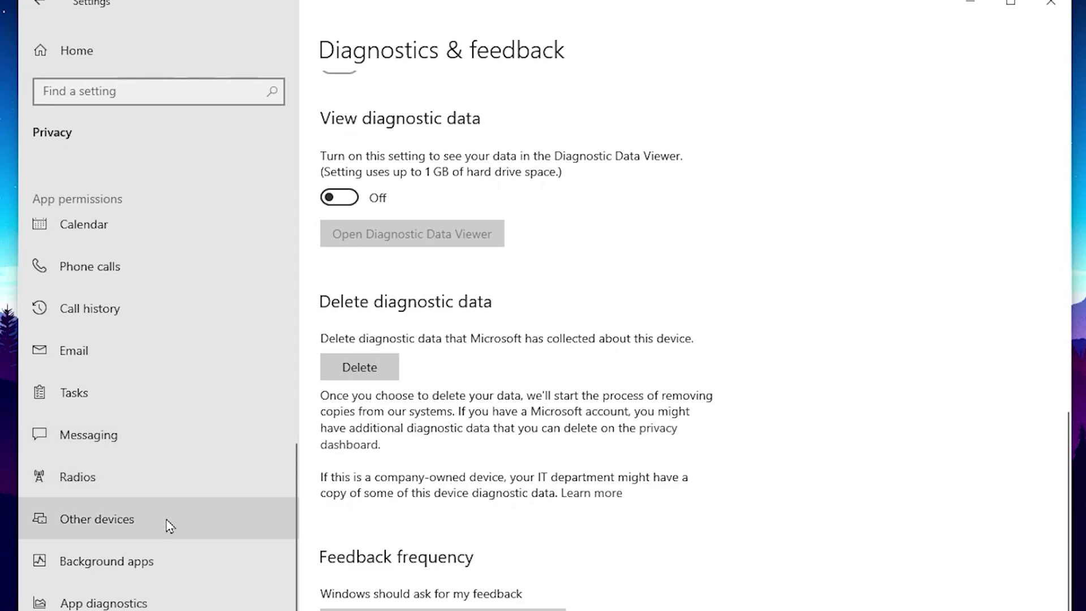
click(59, 574)
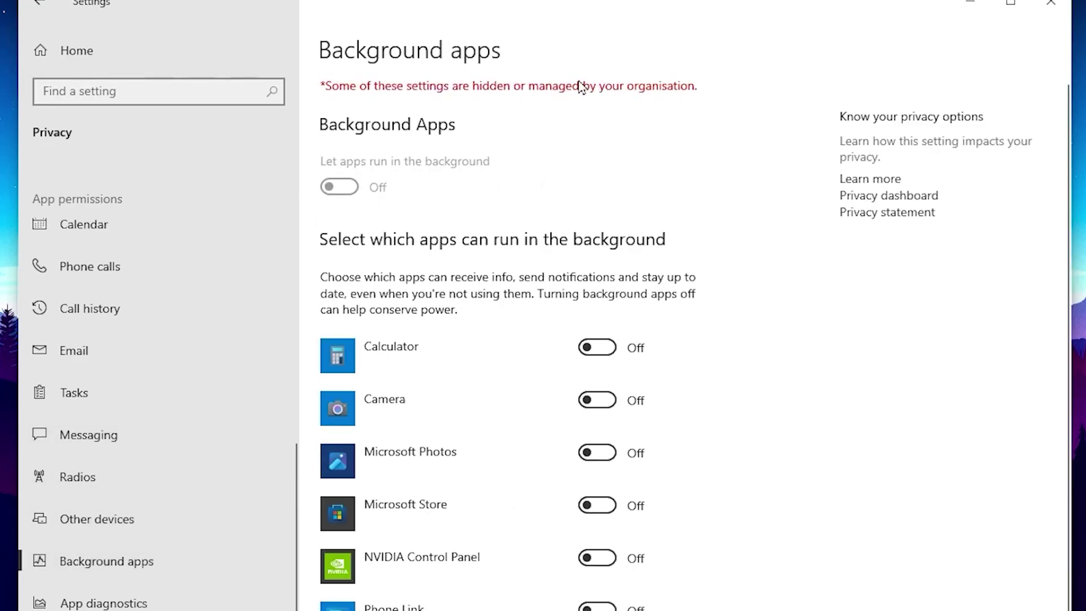
click(40, 52)
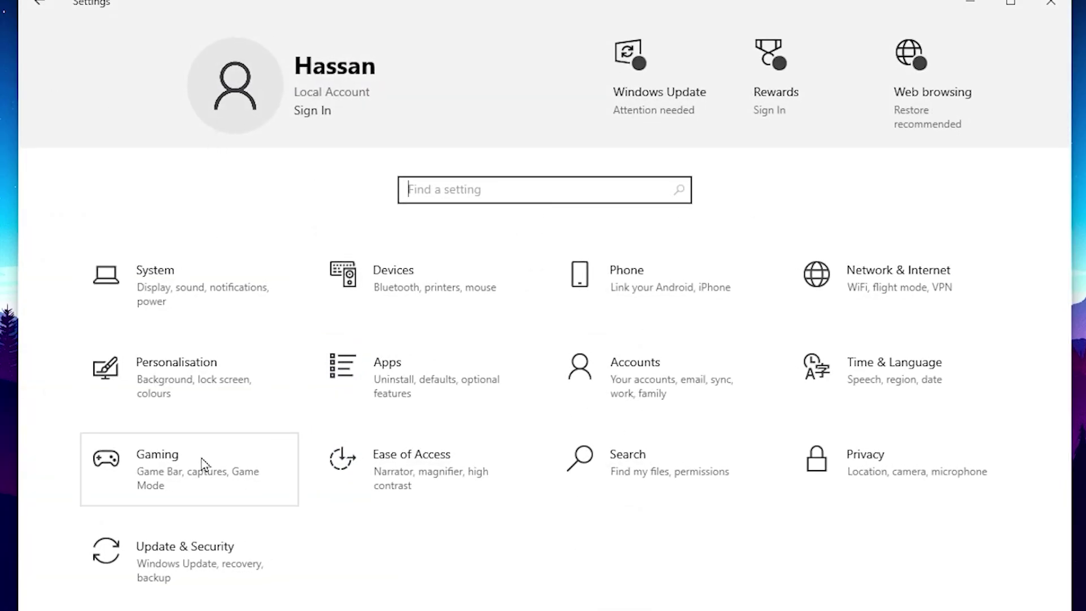
Confirm Game Bar is off and Game Mode is on in the Gaming settings.
click(186, 477)
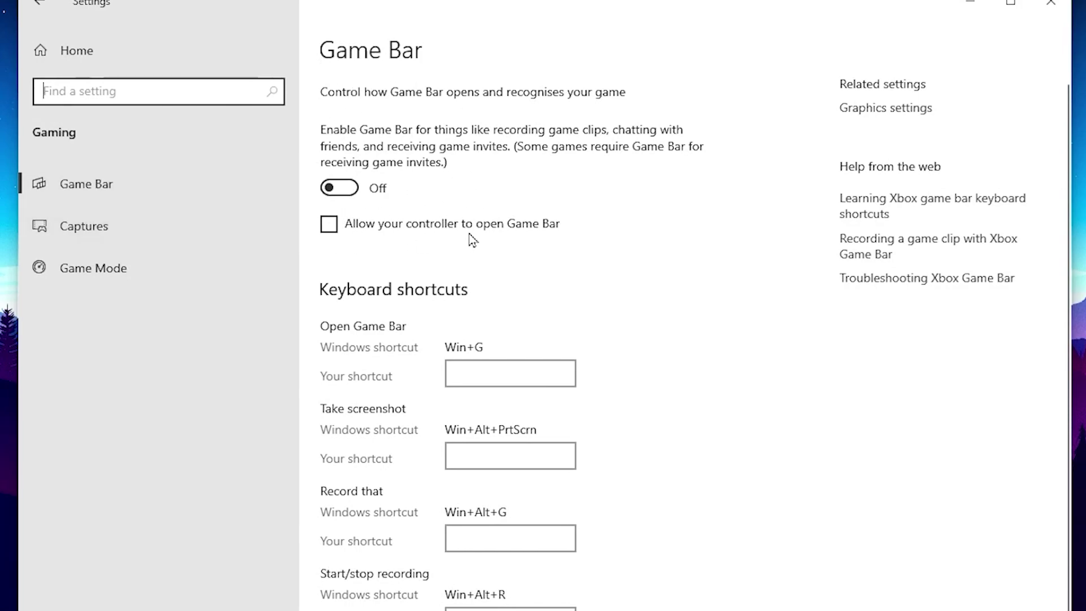
click(139, 277)
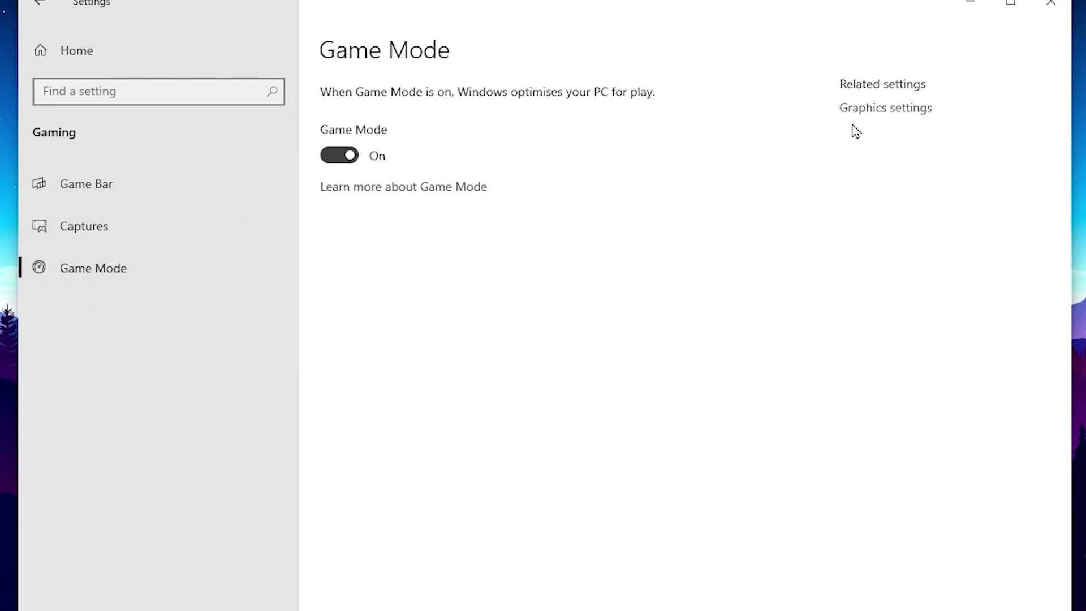
click(872, 109)
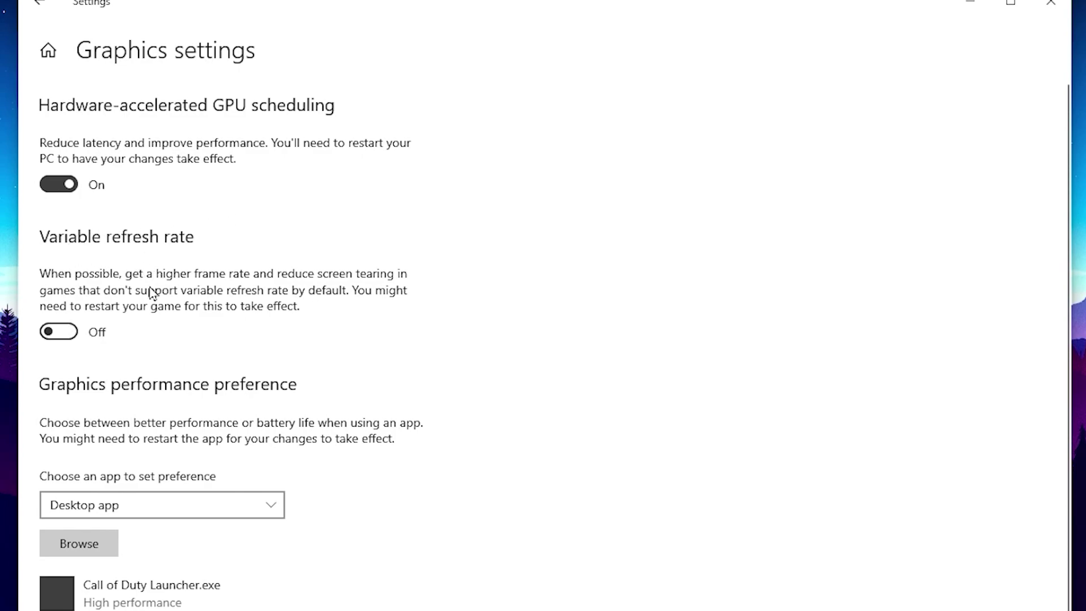
Add FortniteClient-Win64-Shipping.exe to the Graphics performance preference list.
scroll(150, 334, down, 3)
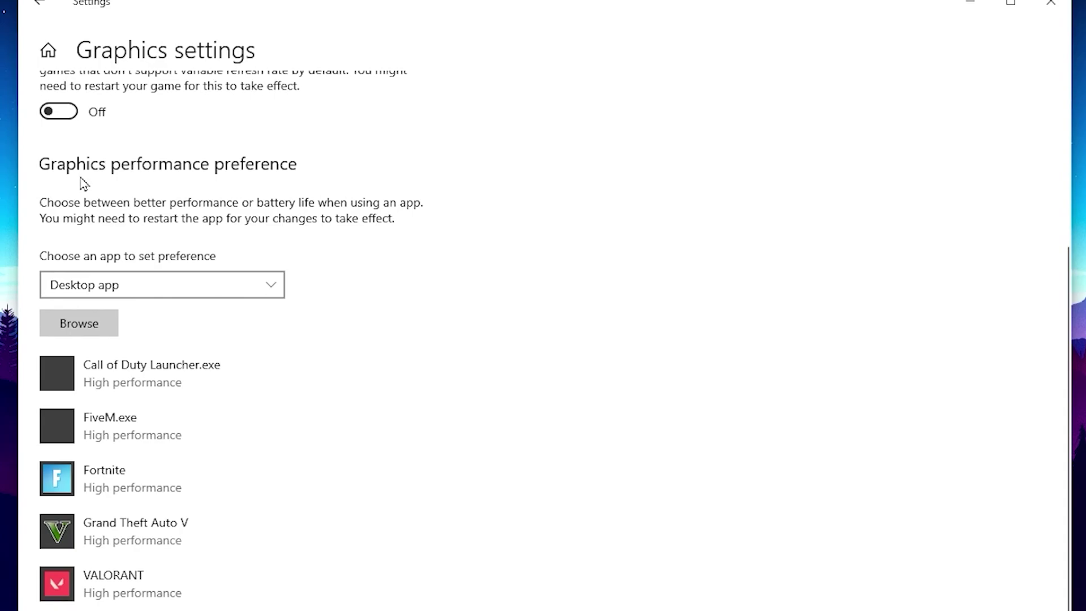
click(82, 327)
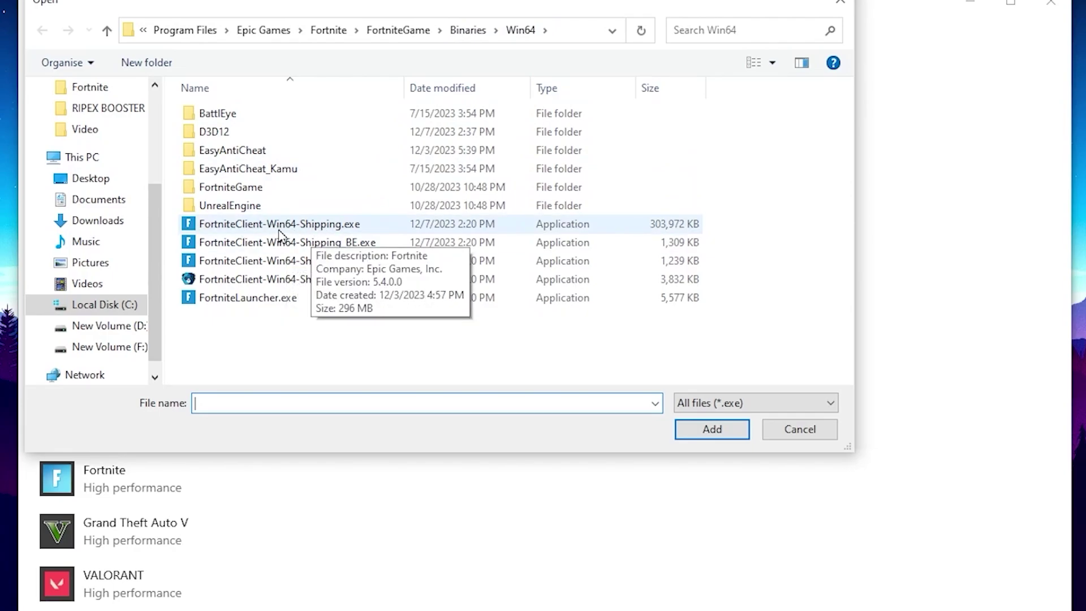
click(247, 226)
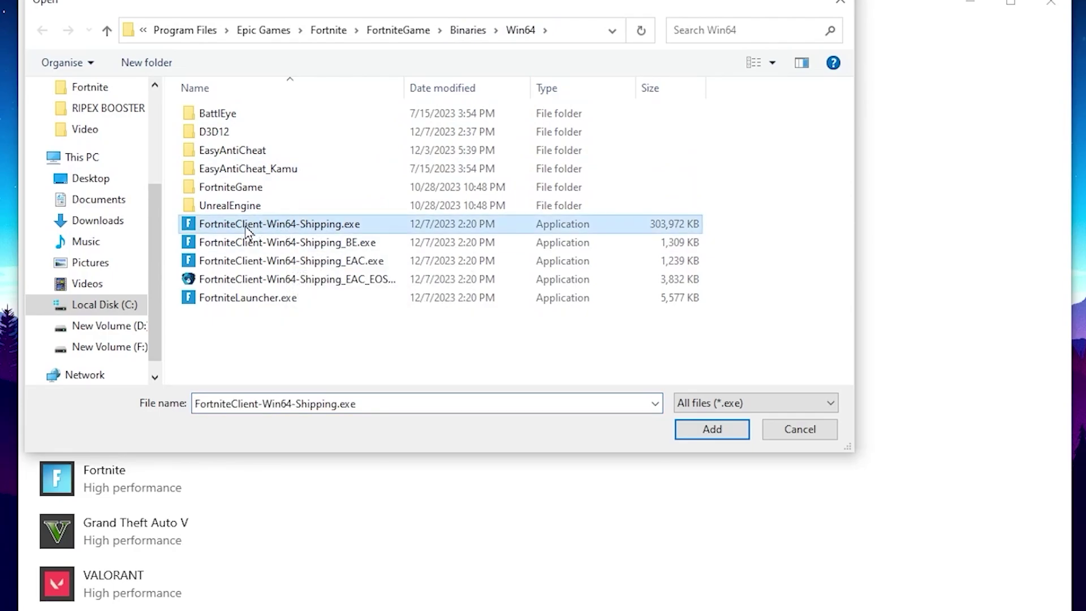
click(735, 431)
Set Fortnite's graphics preference to High performance on the NVIDIA GeForce RTX 3070 and save.
click(174, 516)
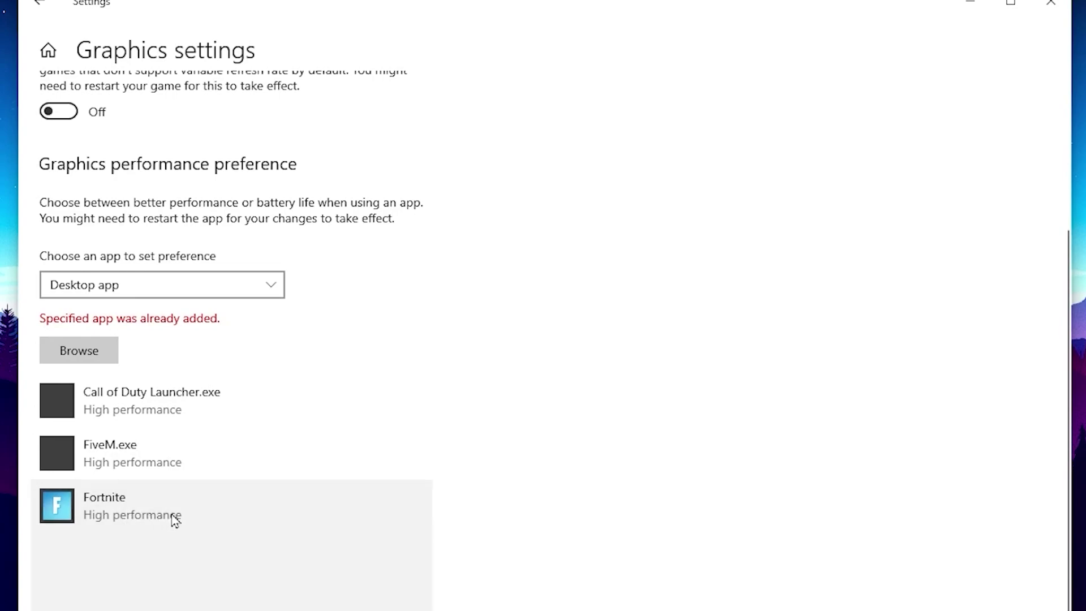
click(285, 570)
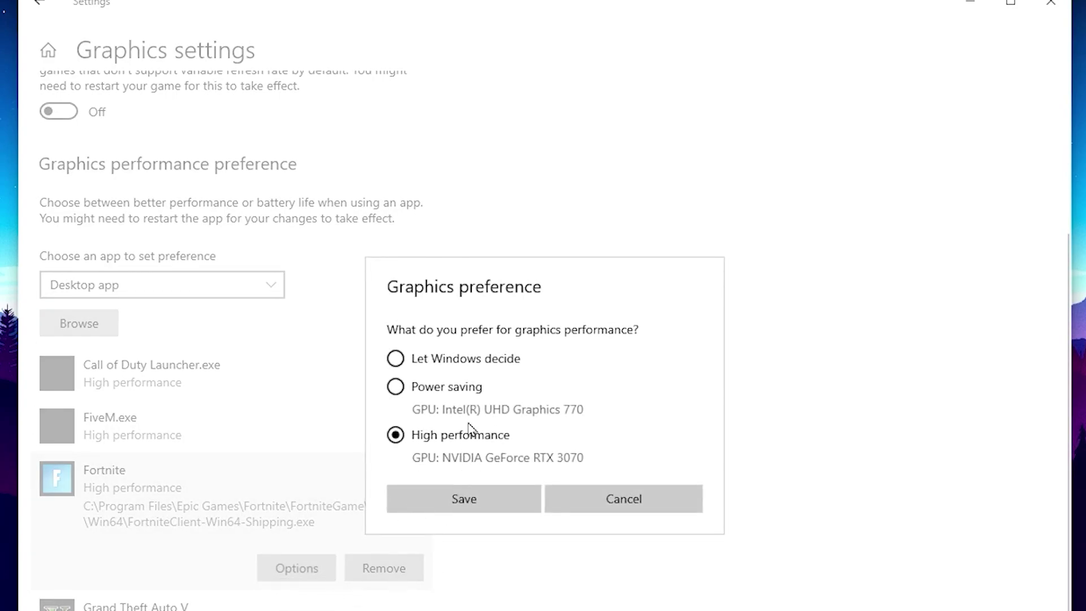
click(473, 504)
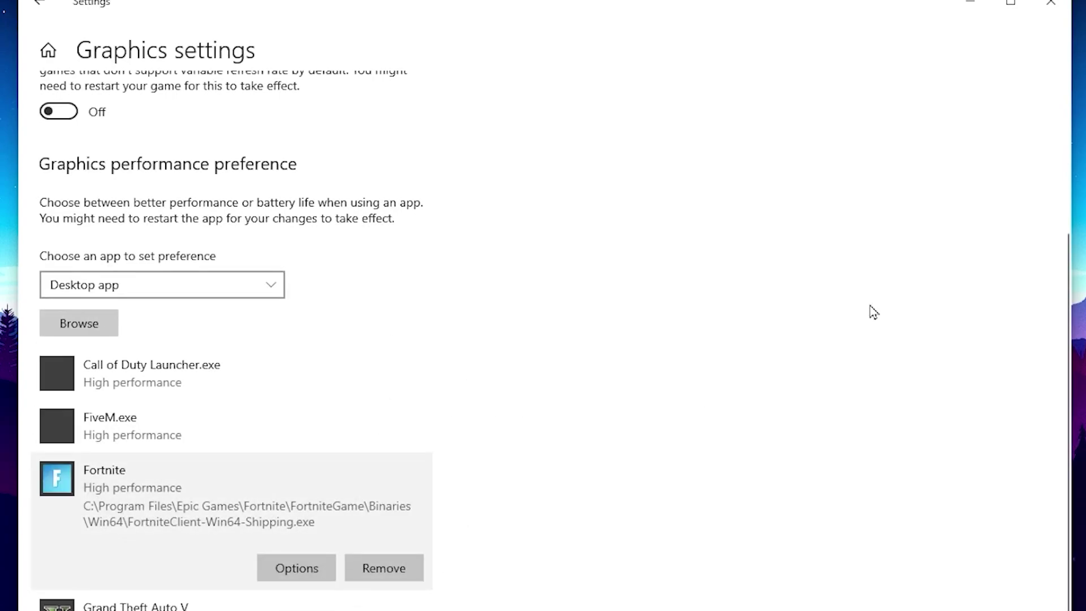